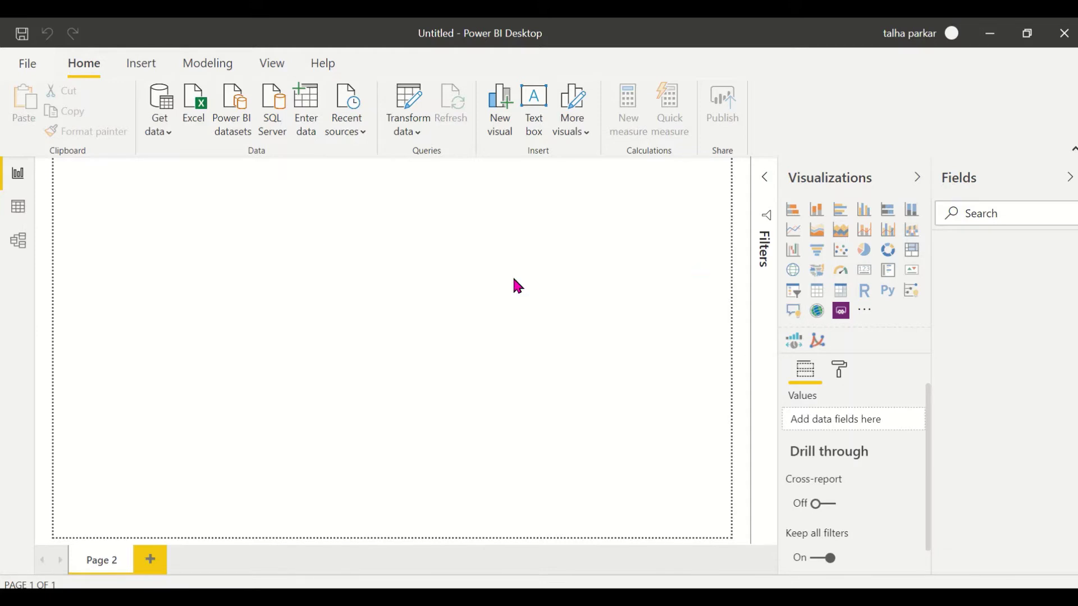
Open the Insurance Claims.xlsx workbook from the sample datasets folder as an Excel import
{"action": "left_click", "coordinate": [153, 134]}
{"action": "left_click", "coordinate": [178, 186]}
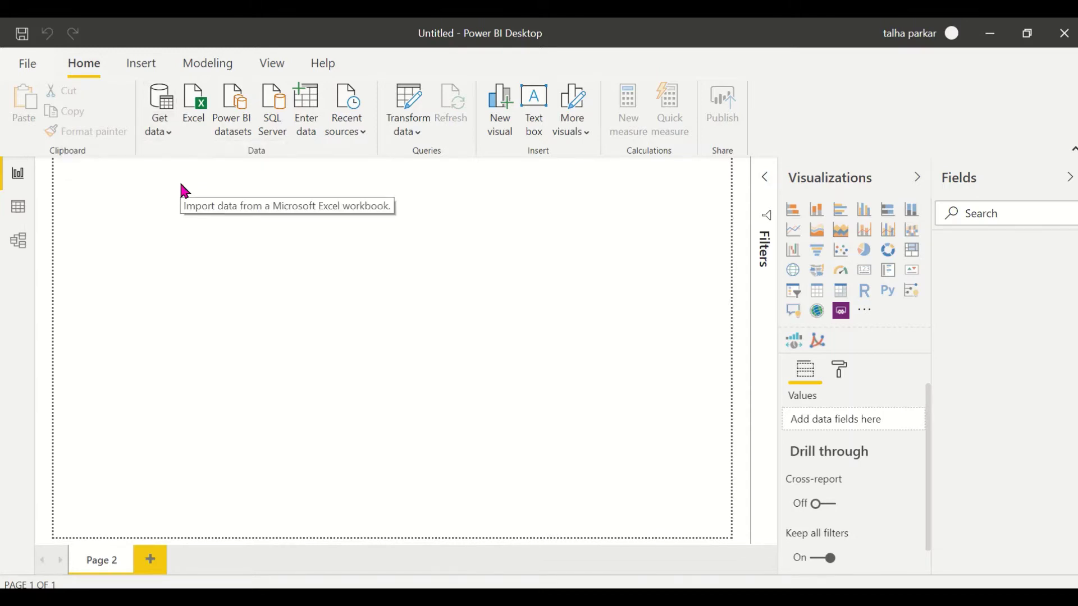
{"action": "scroll", "coordinate": [220, 194], "scroll_direction": "down", "scroll_amount": 4}
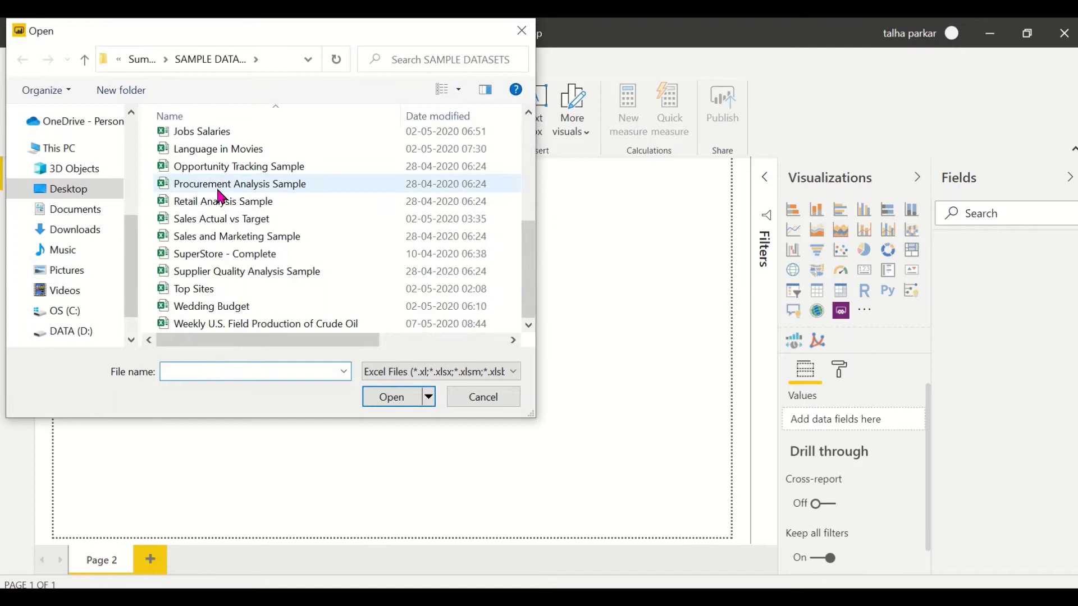
{"action": "scroll", "coordinate": [222, 197], "scroll_direction": "up", "scroll_amount": 4}
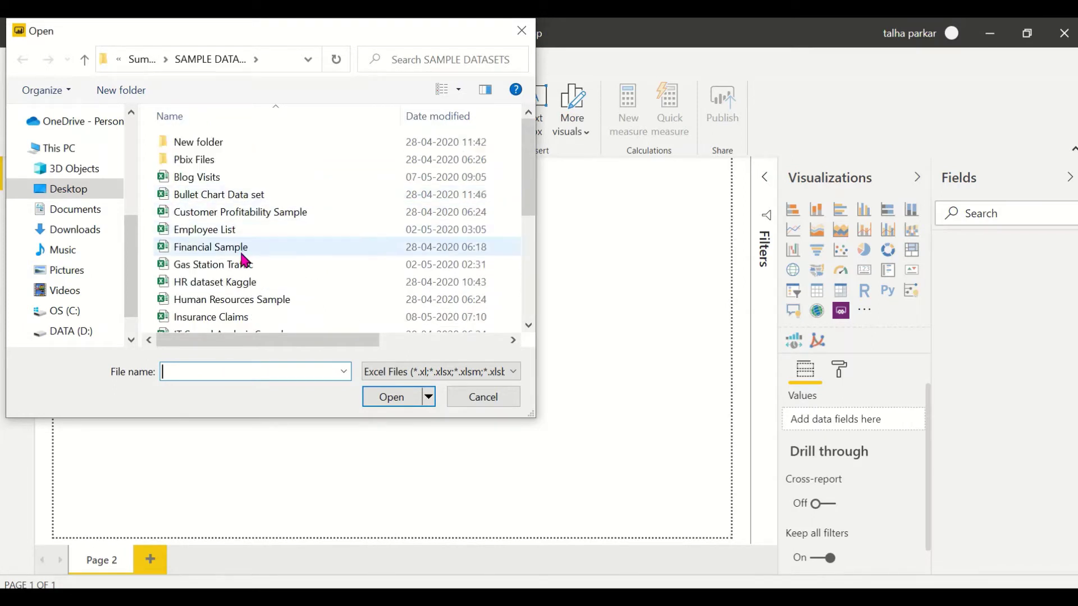
{"action": "scroll", "coordinate": [244, 257], "scroll_direction": "down", "scroll_amount": 4}
{"action": "left_click", "coordinate": [254, 169]}
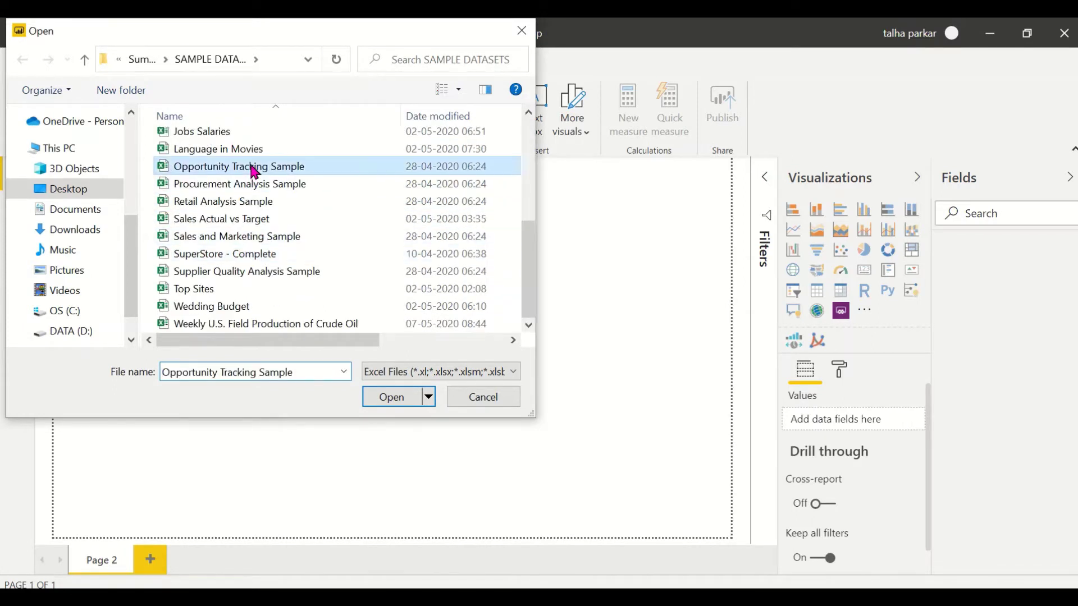
{"action": "key", "text": "Up"}
{"action": "key", "text": "Up"}
{"action": "key", "text": "Up"}
{"action": "key", "text": "Up"}
{"action": "key", "text": "Up"}
{"action": "key", "text": "Up"}
{"action": "left_click", "coordinate": [254, 172]}
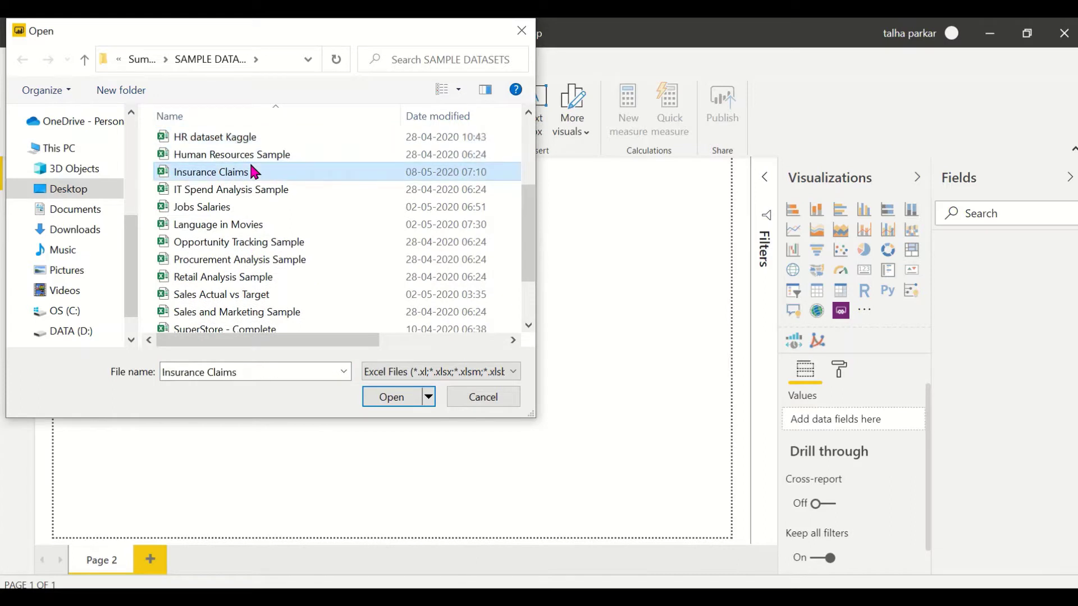
{"action": "key", "text": "Return"}
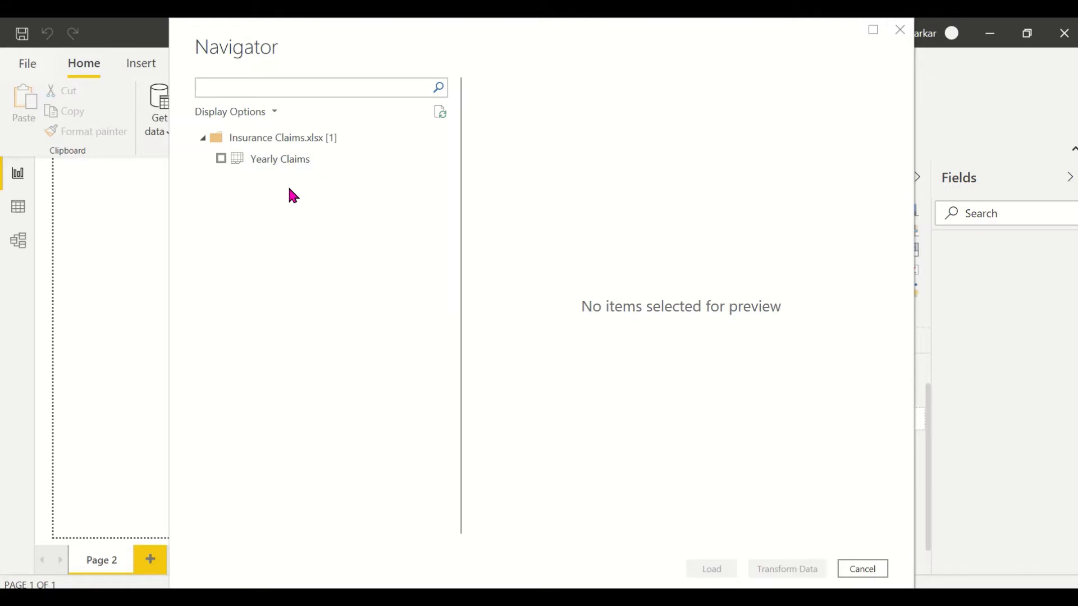
Tick the Yearly Claims table in the Navigator and load it
{"action": "left_click", "coordinate": [220, 158]}
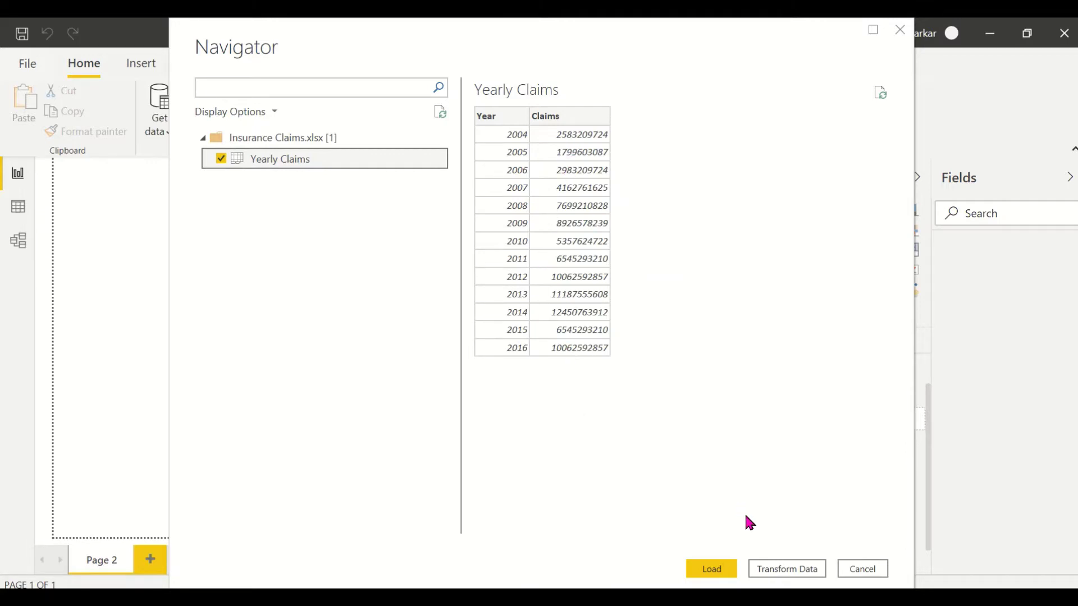
{"action": "left_click", "coordinate": [726, 574]}
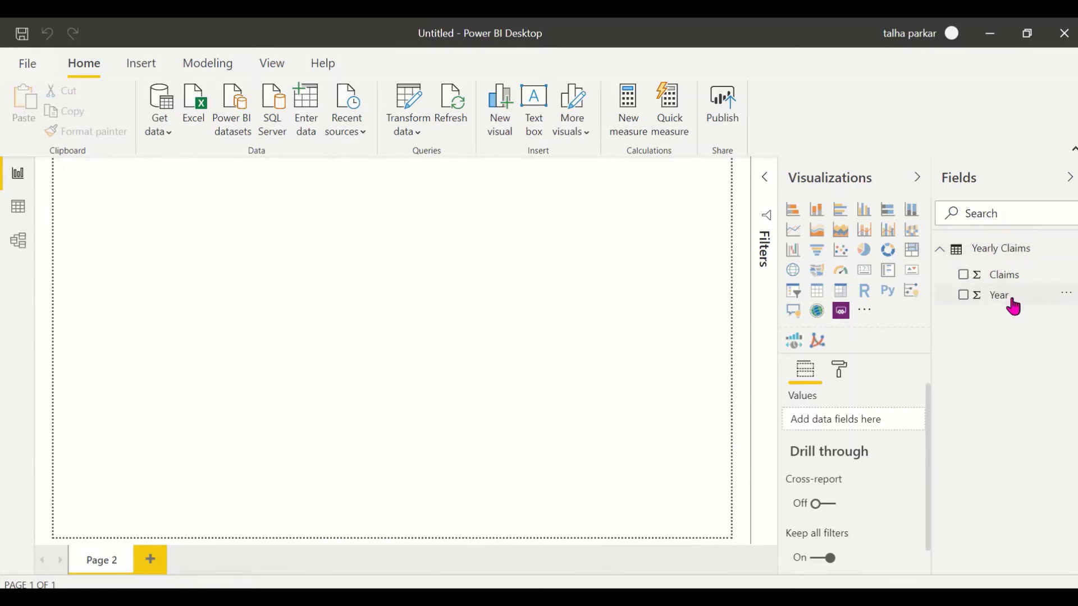
Open the AppSource visuals, check the My organization tab, and search for 'Scatter line'
{"action": "left_click", "coordinate": [870, 320]}
{"action": "left_click", "coordinate": [879, 335]}
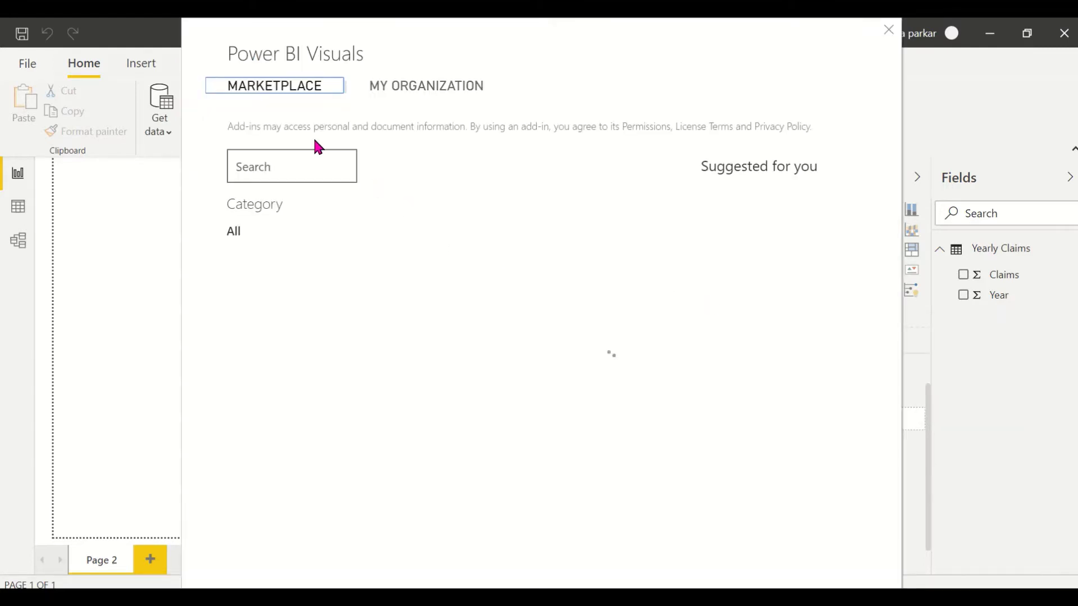
{"action": "left_click", "coordinate": [299, 159]}
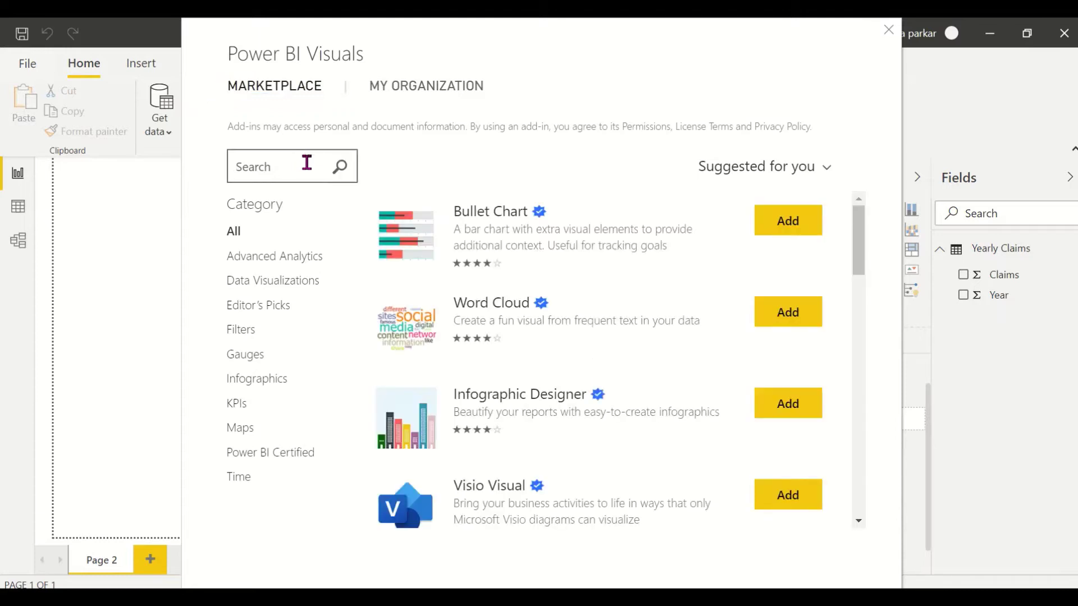
{"action": "left_click", "coordinate": [392, 95]}
{"action": "left_click", "coordinate": [307, 94]}
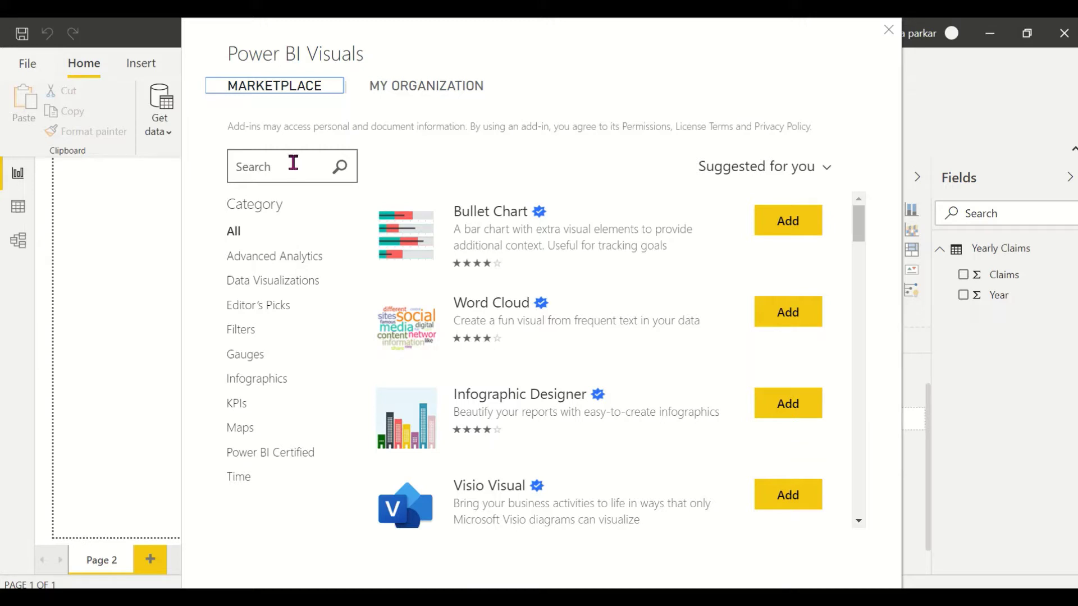
{"action": "left_click", "coordinate": [409, 96]}
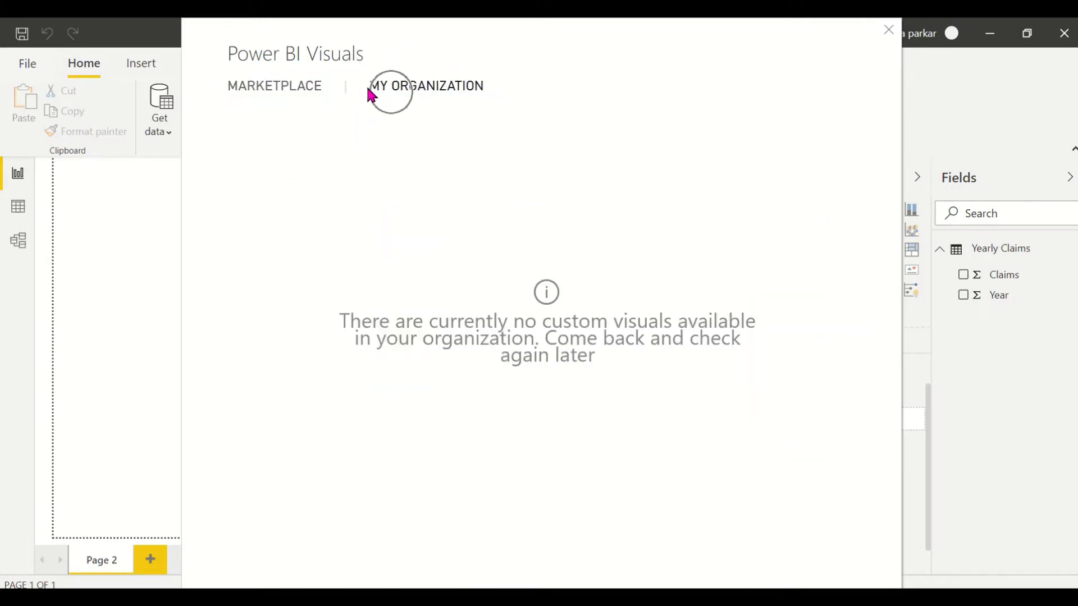
{"action": "left_click", "coordinate": [293, 96]}
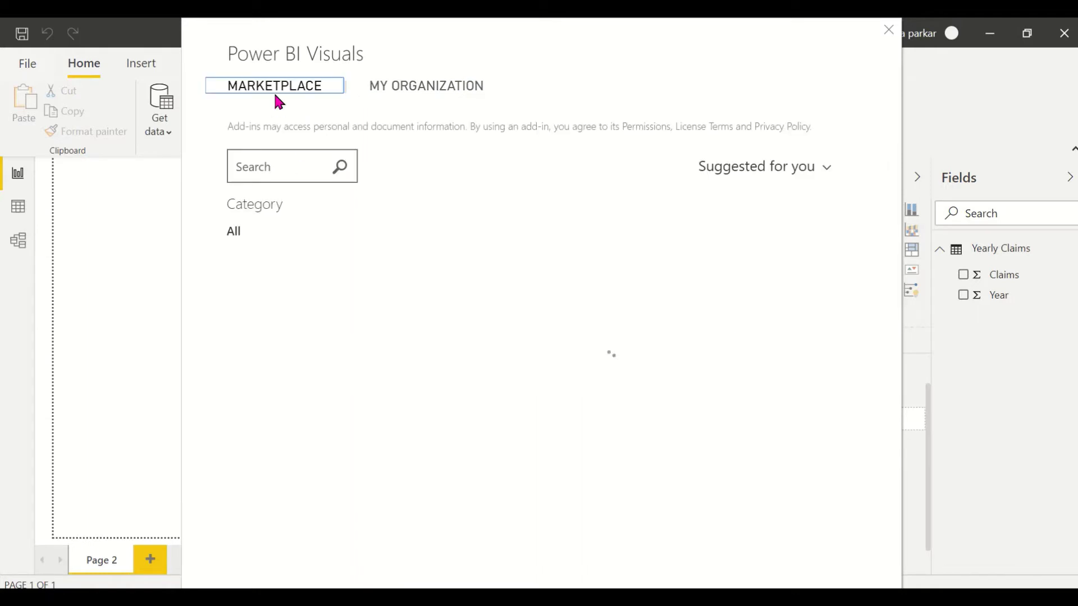
{"action": "left_click", "coordinate": [298, 159]}
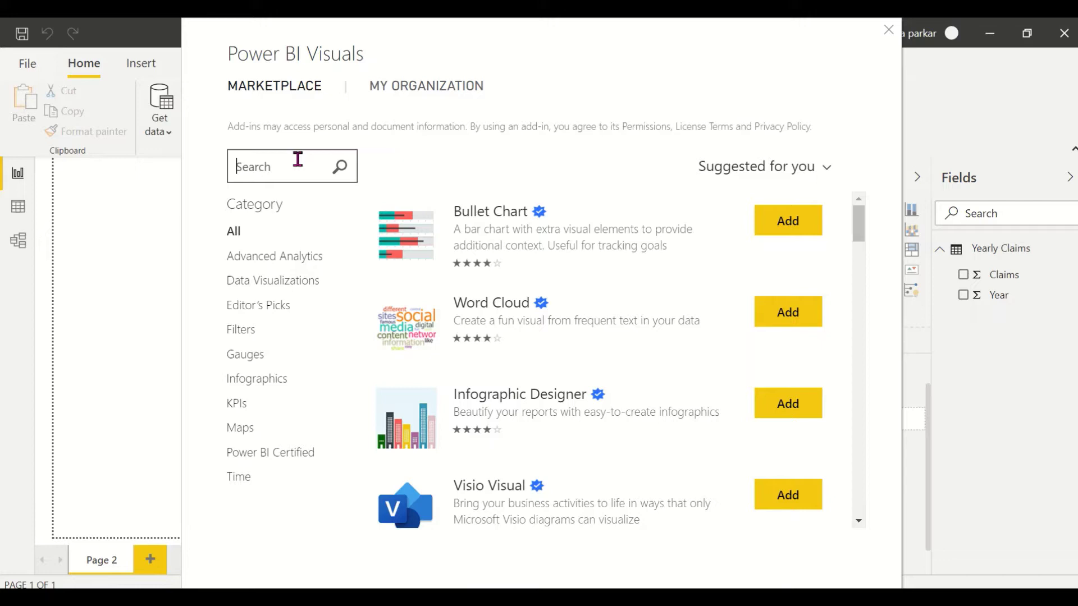
{"action": "type", "text": "Scatter line"}
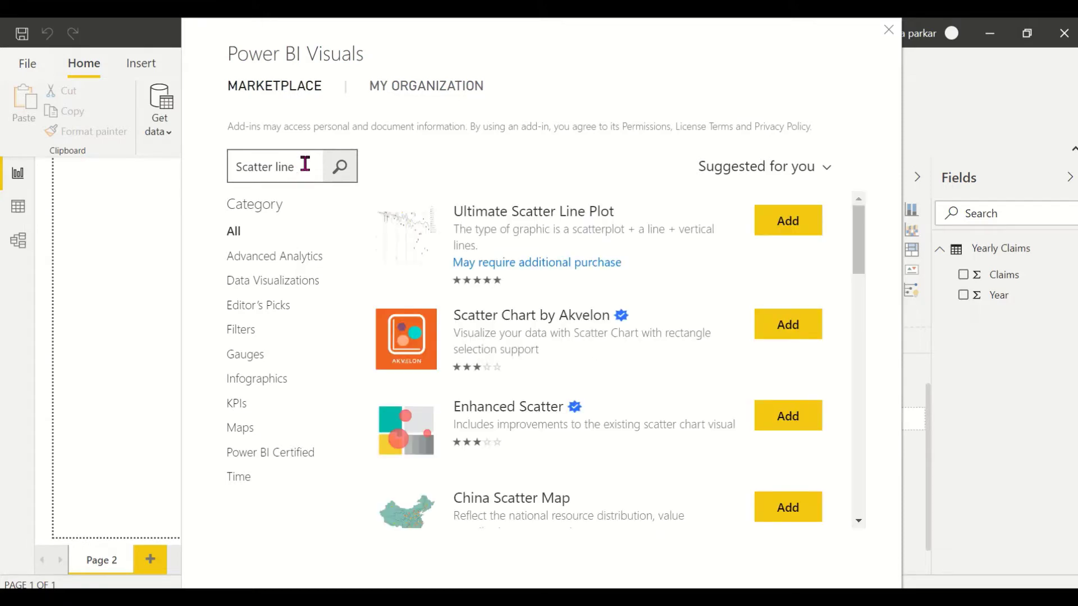
Replace the search with 'Spa' and add Sparkline by OKViz from the results
{"action": "triple_click", "coordinate": [304, 163]}
{"action": "key", "text": "BackSpace"}
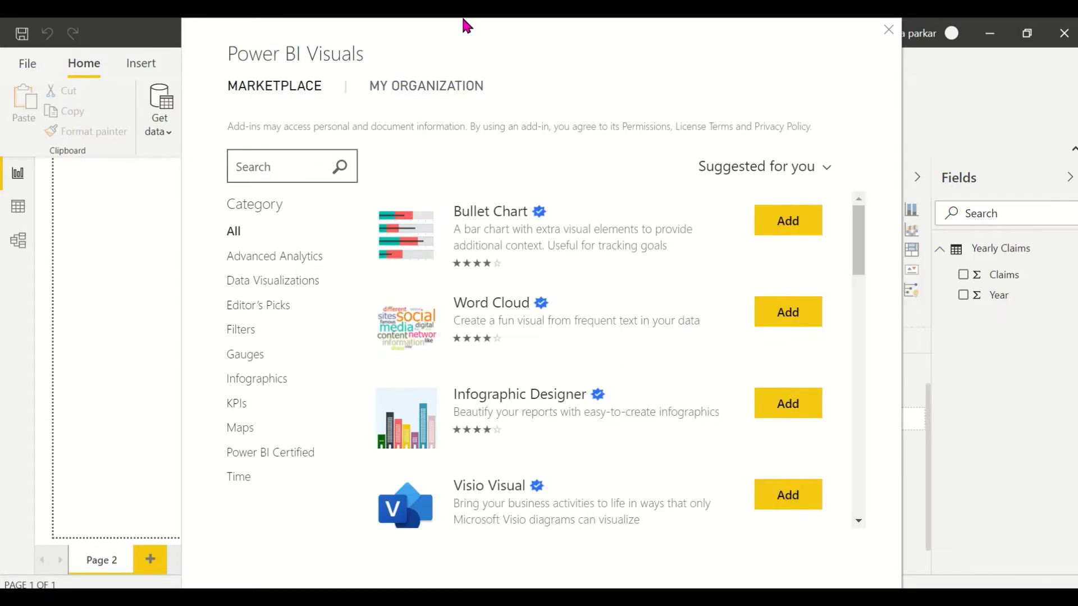
{"action": "mouse_move", "coordinate": [564, 25]}
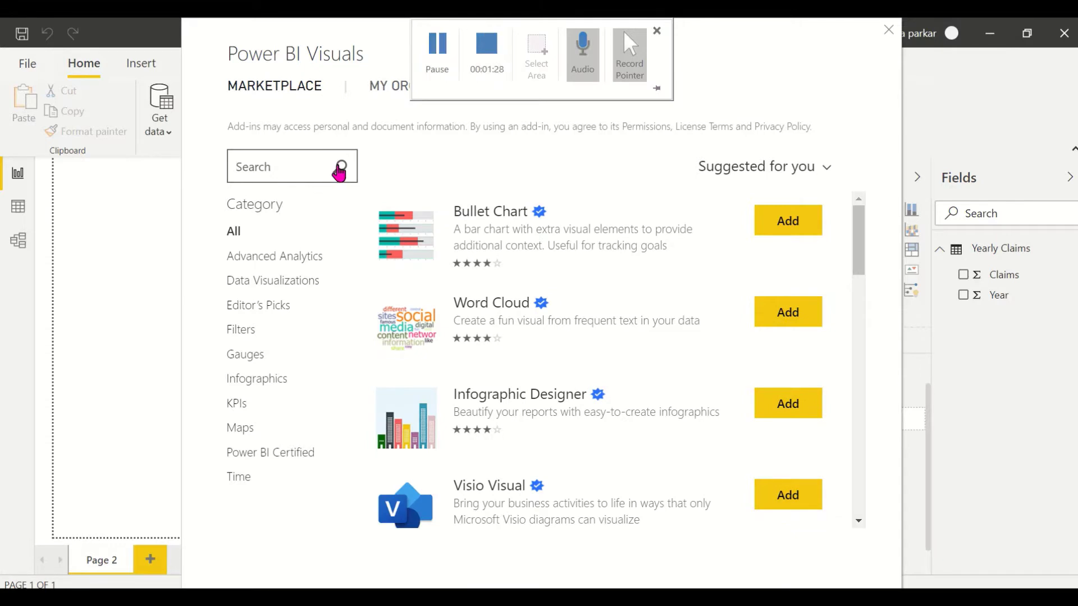
{"action": "type", "text": "Sparkline"}
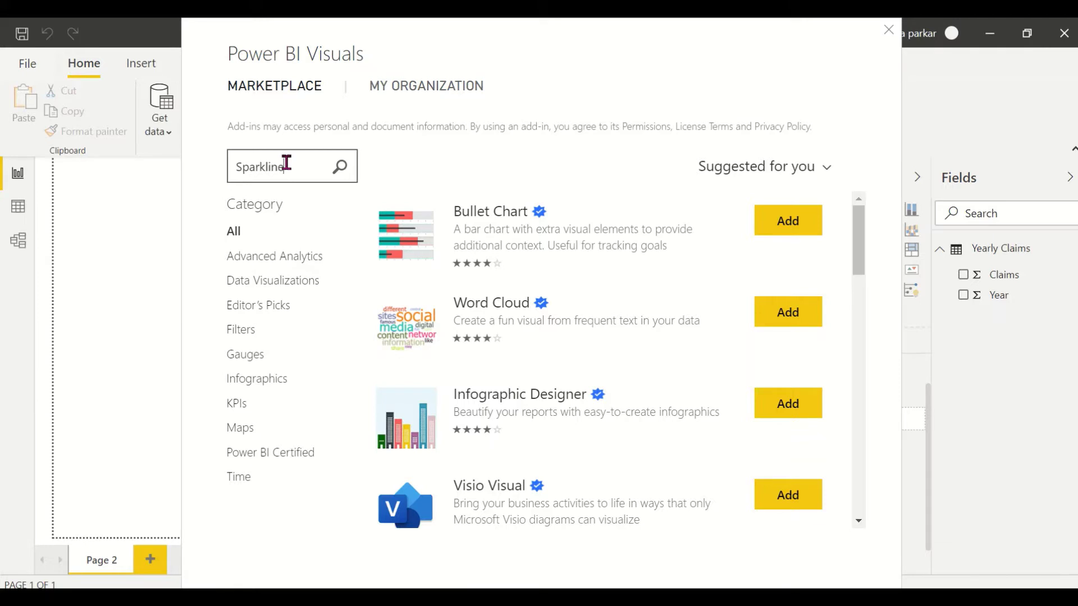
{"action": "key", "text": "Return"}
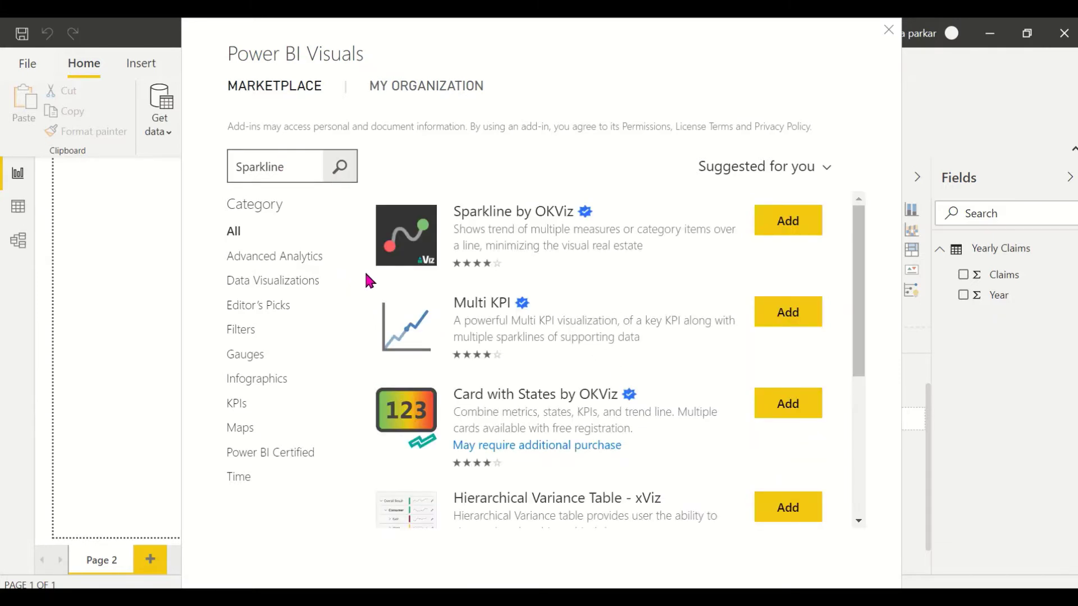
{"action": "scroll", "coordinate": [444, 278], "scroll_direction": "down", "scroll_amount": 5}
{"action": "scroll", "coordinate": [445, 281], "scroll_direction": "up", "scroll_amount": 5}
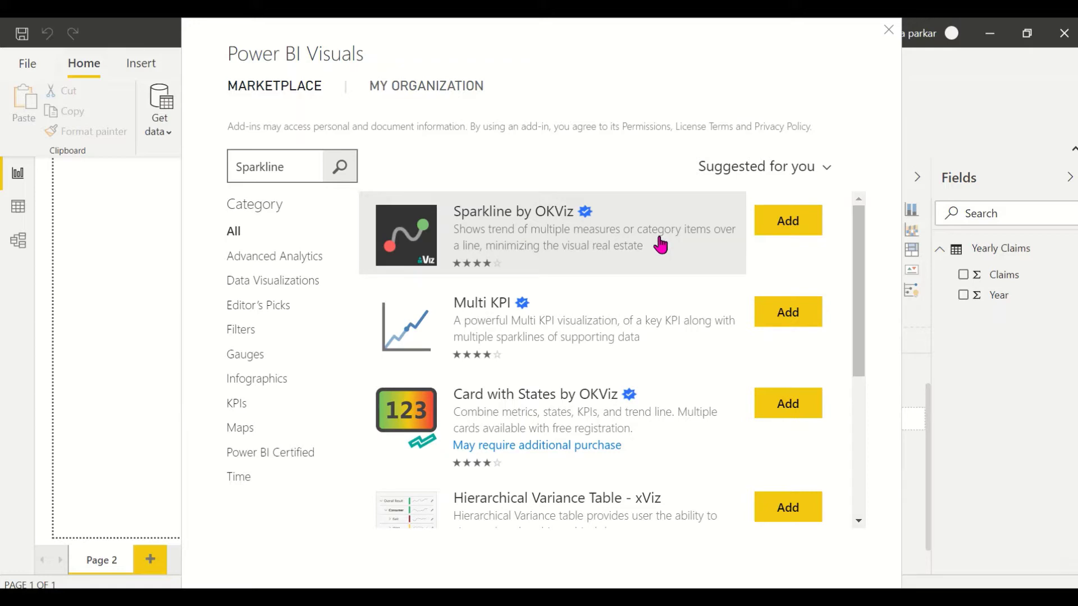
{"action": "scroll", "coordinate": [663, 300], "scroll_direction": "down", "scroll_amount": 5}
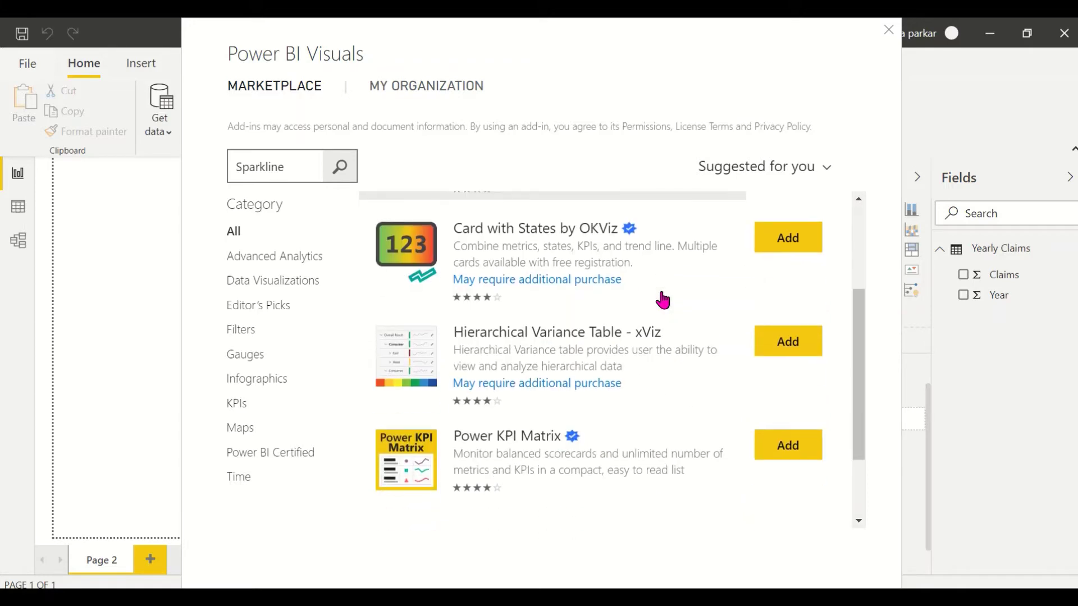
{"action": "scroll", "coordinate": [663, 300], "scroll_direction": "up", "scroll_amount": 5}
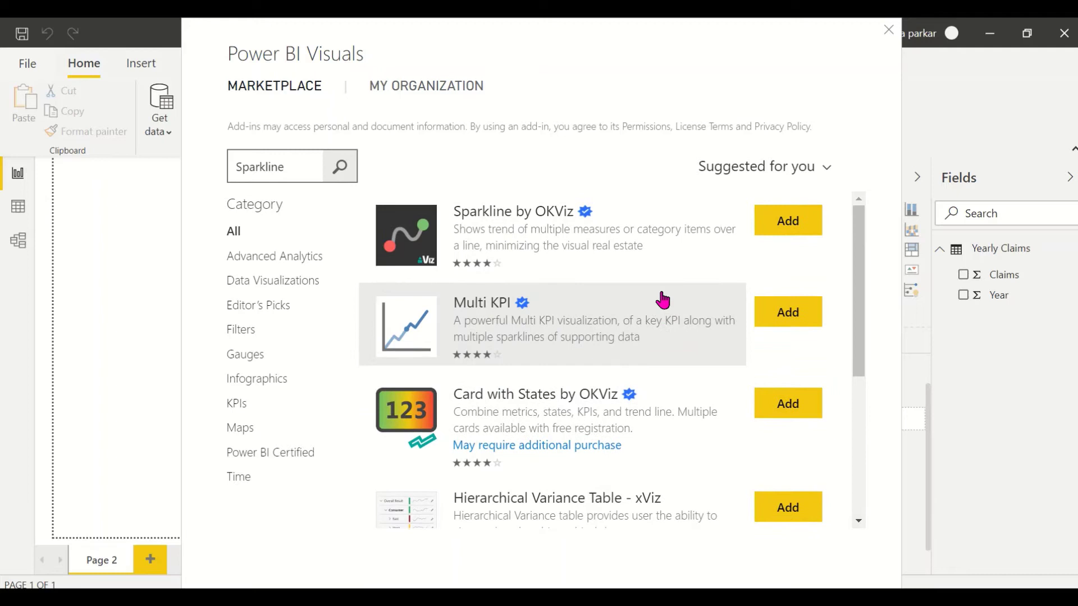
{"action": "left_click", "coordinate": [778, 224]}
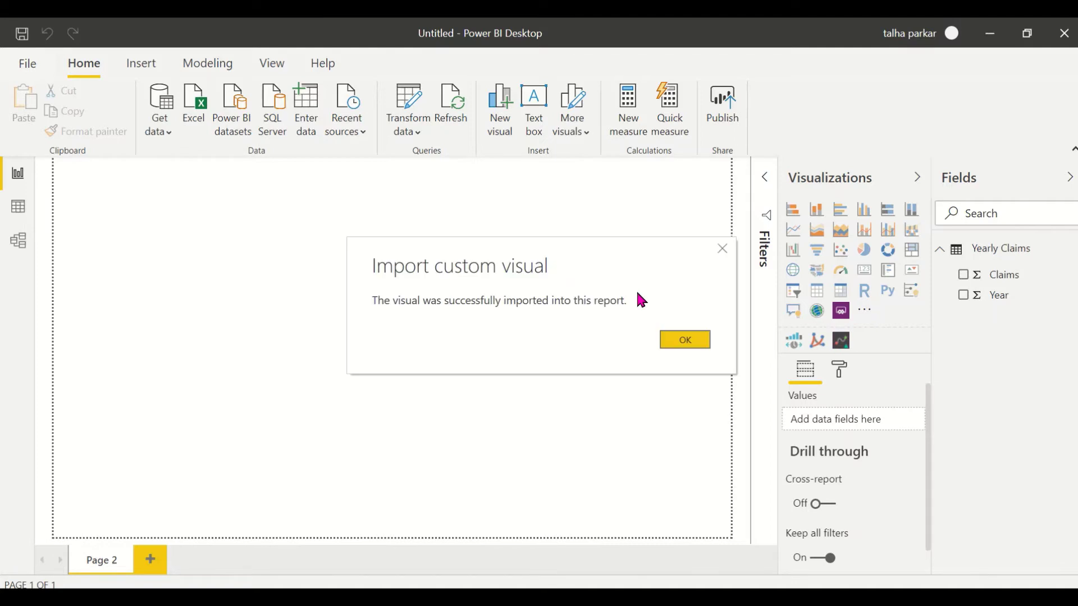
Confirm the import, place a Sparkline visual on the page, and drag it larger
{"action": "left_click", "coordinate": [673, 342]}
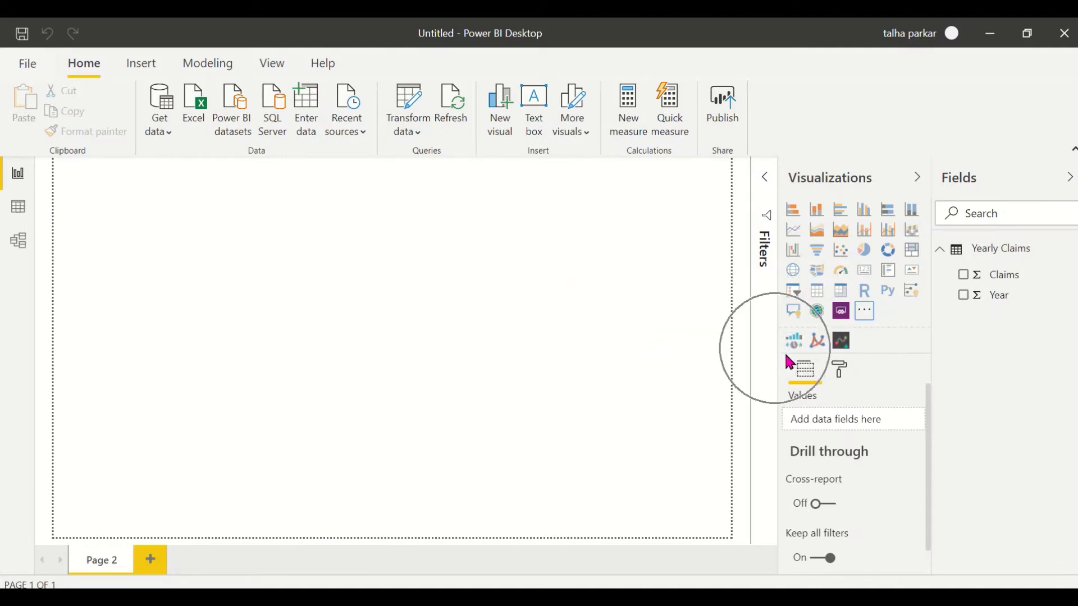
{"action": "left_click", "coordinate": [838, 352]}
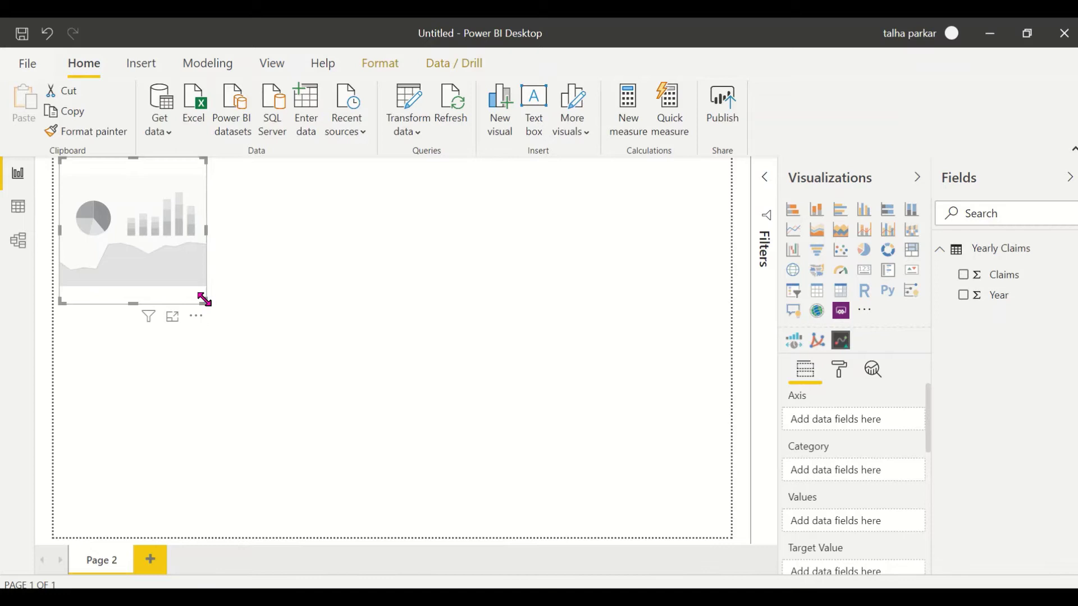
{"action": "left_click_drag", "start_coordinate": [204, 300], "coordinate": [573, 511]}
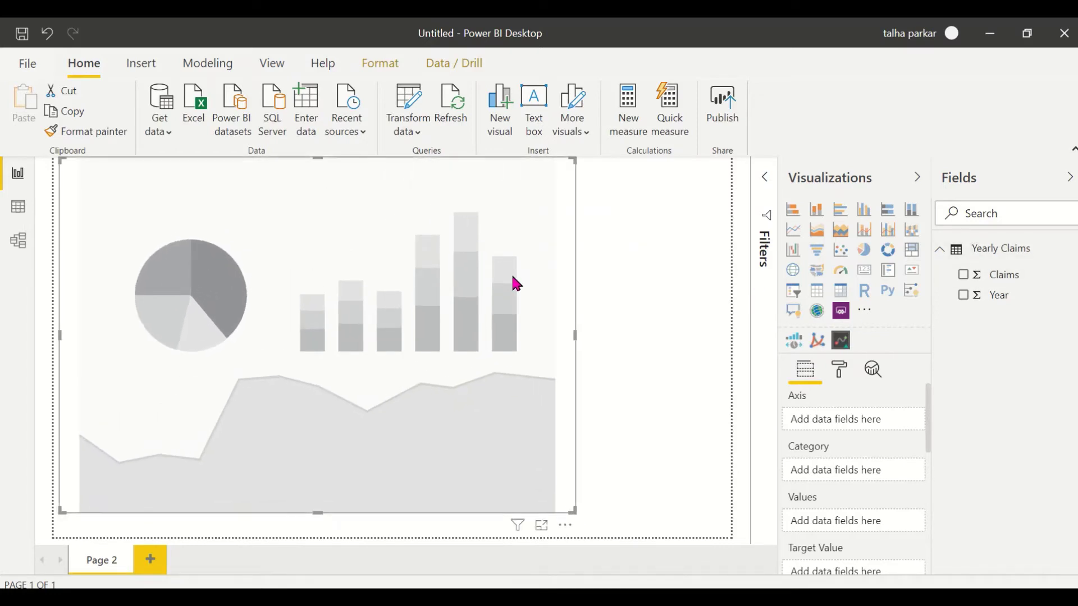
Toggle the Year field off the visual and check Year's Summarization, leaving it at Sum
{"action": "left_click", "coordinate": [963, 296]}
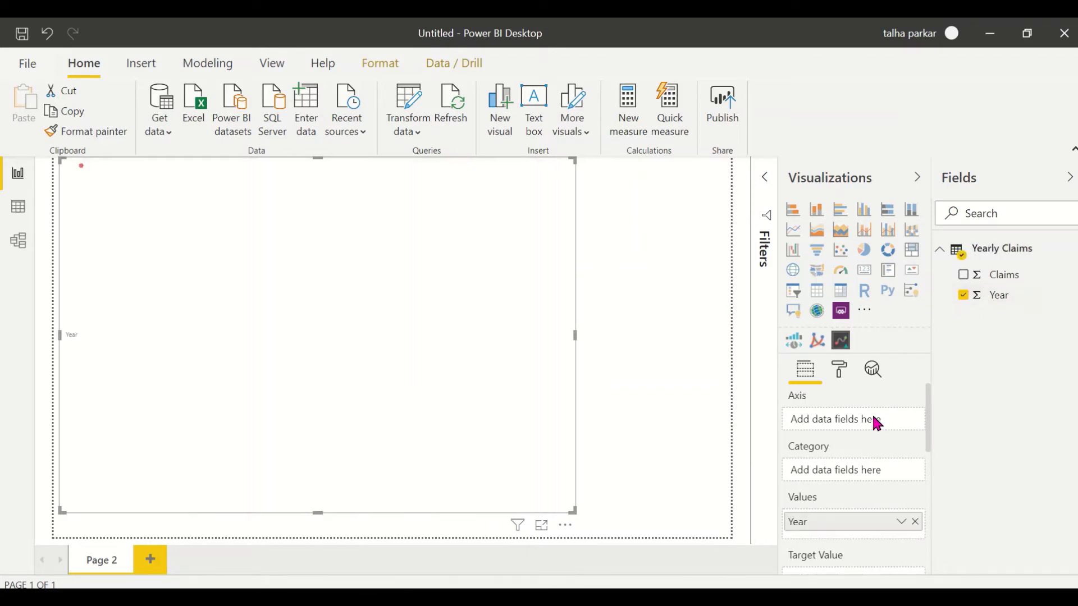
{"action": "scroll", "coordinate": [874, 424], "scroll_direction": "down", "scroll_amount": 2}
{"action": "scroll", "coordinate": [875, 424], "scroll_direction": "down", "scroll_amount": 2}
{"action": "scroll", "coordinate": [875, 424], "scroll_direction": "up", "scroll_amount": 3}
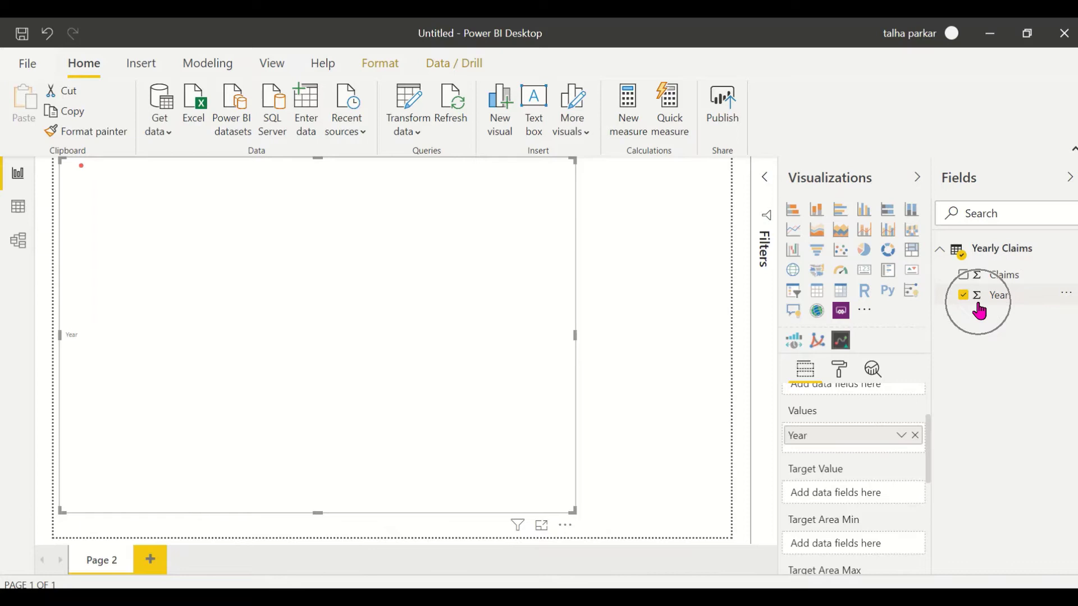
{"action": "scroll", "coordinate": [820, 477], "scroll_direction": "up", "scroll_amount": 2}
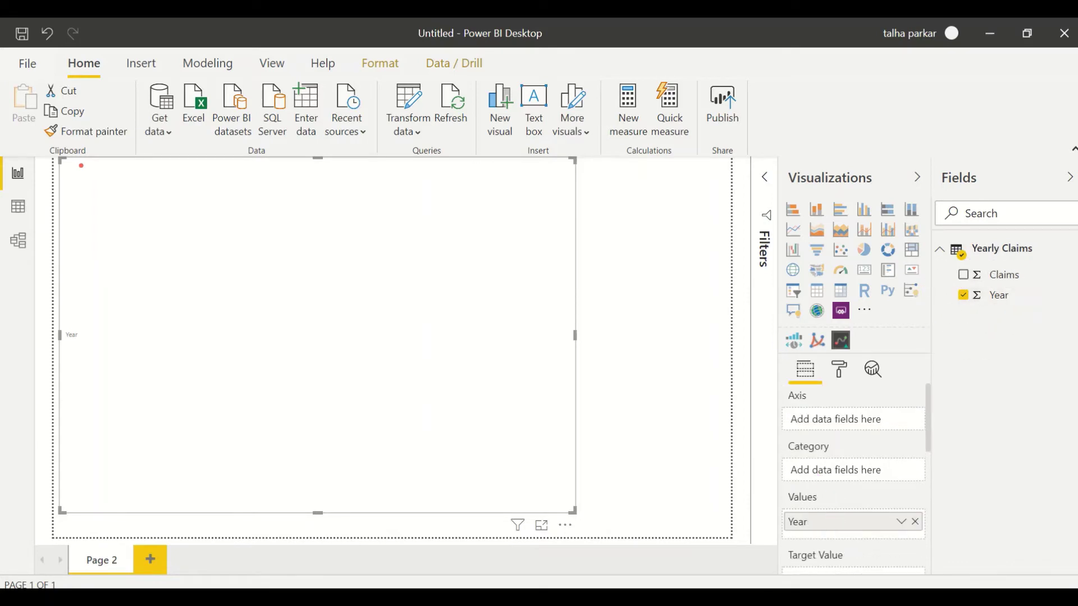
{"action": "left_click", "coordinate": [1016, 306]}
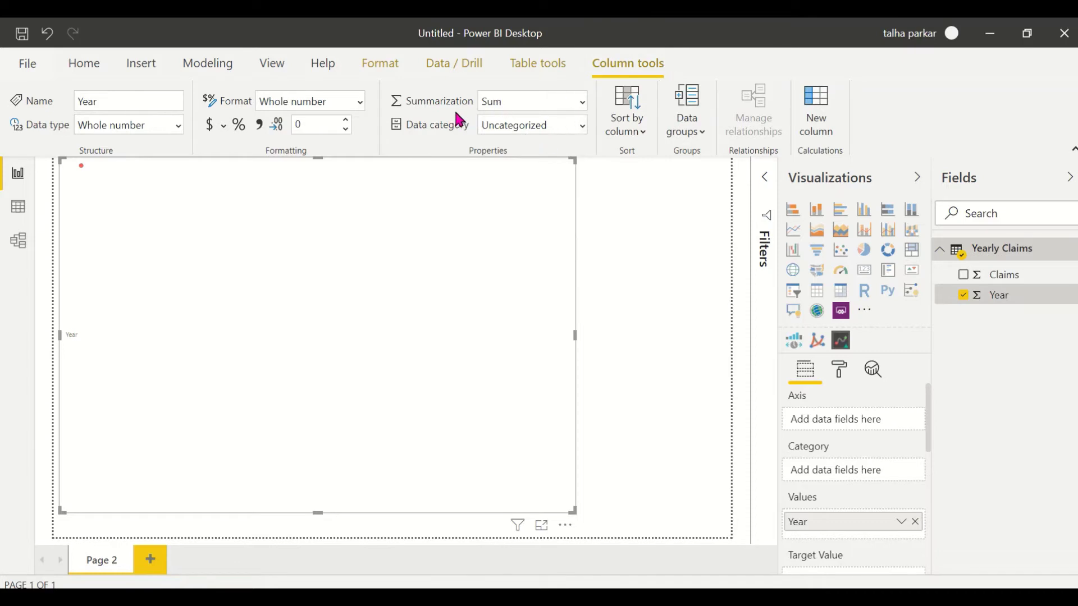
{"action": "left_click", "coordinate": [584, 102]}
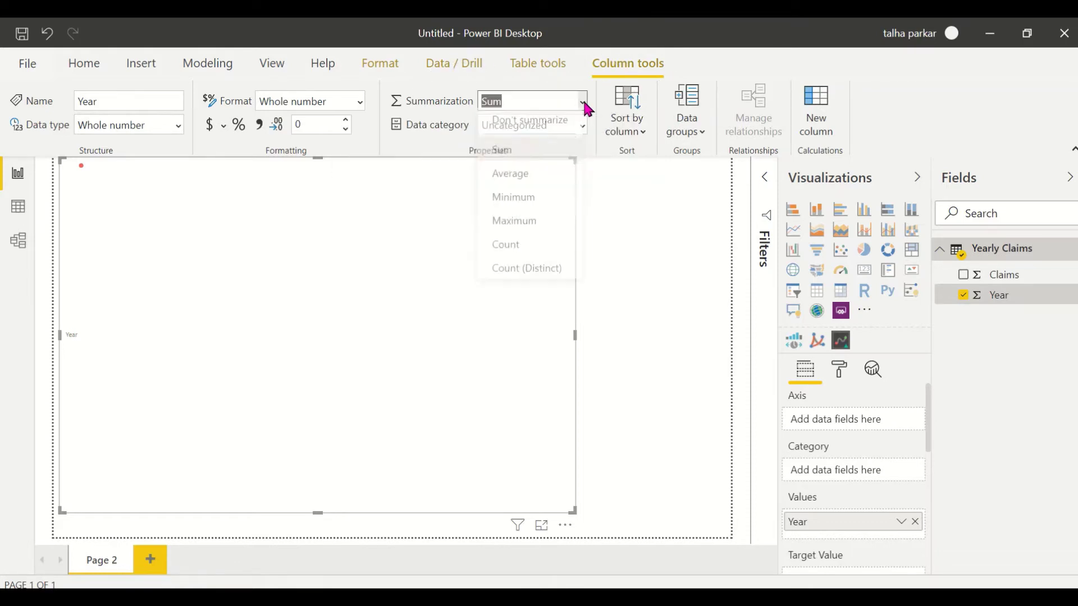
{"action": "left_click", "coordinate": [569, 126]}
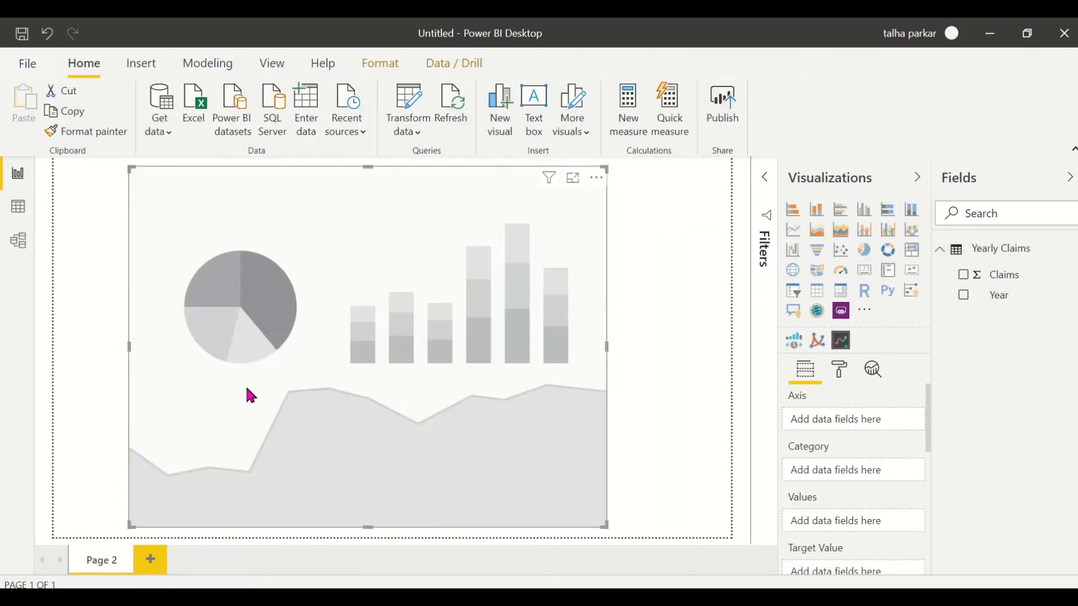
Put Year on the Axis and Claims in Values, then widen the sparkline rightward
{"action": "left_click", "coordinate": [962, 295]}
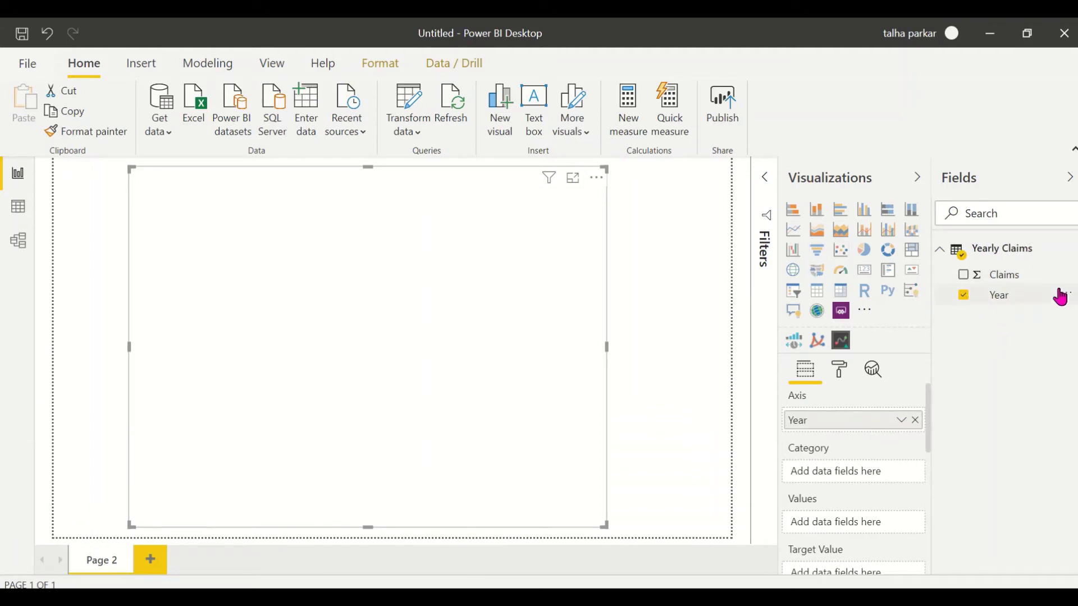
{"action": "left_click", "coordinate": [1018, 294]}
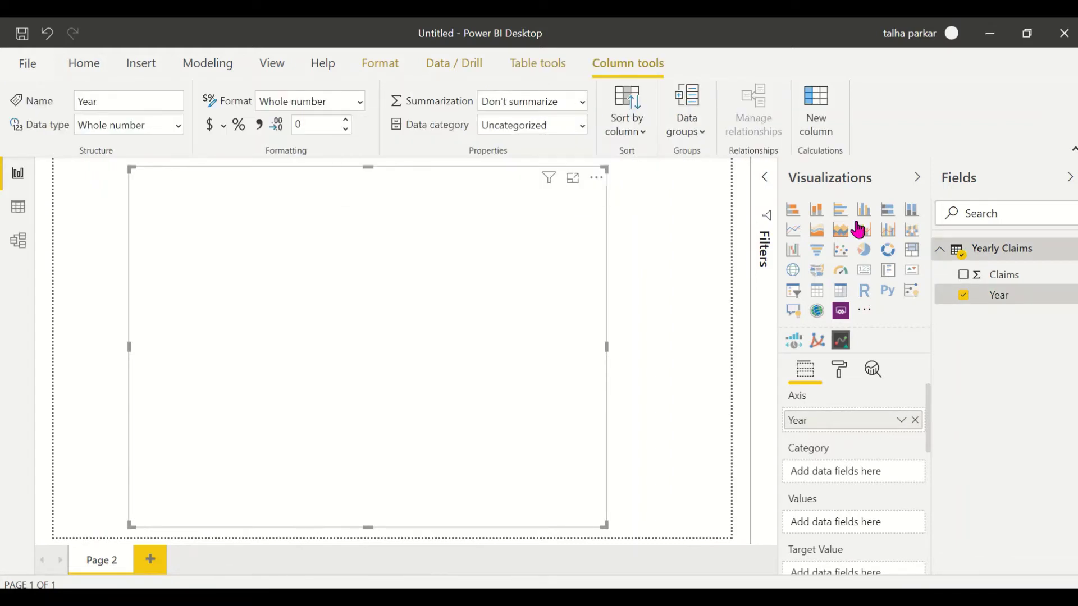
{"action": "left_click", "coordinate": [1013, 337]}
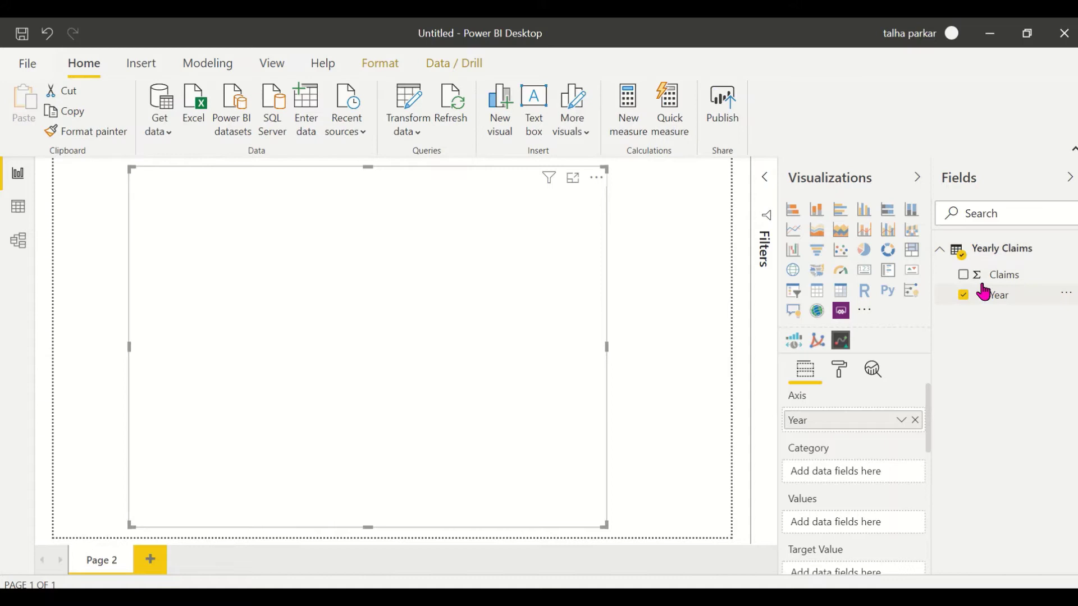
{"action": "mouse_move", "coordinate": [990, 274]}
{"action": "left_mouse_down"}
{"action": "mouse_move", "coordinate": [954, 277]}
{"action": "mouse_move", "coordinate": [838, 526]}
{"action": "left_mouse_up"}
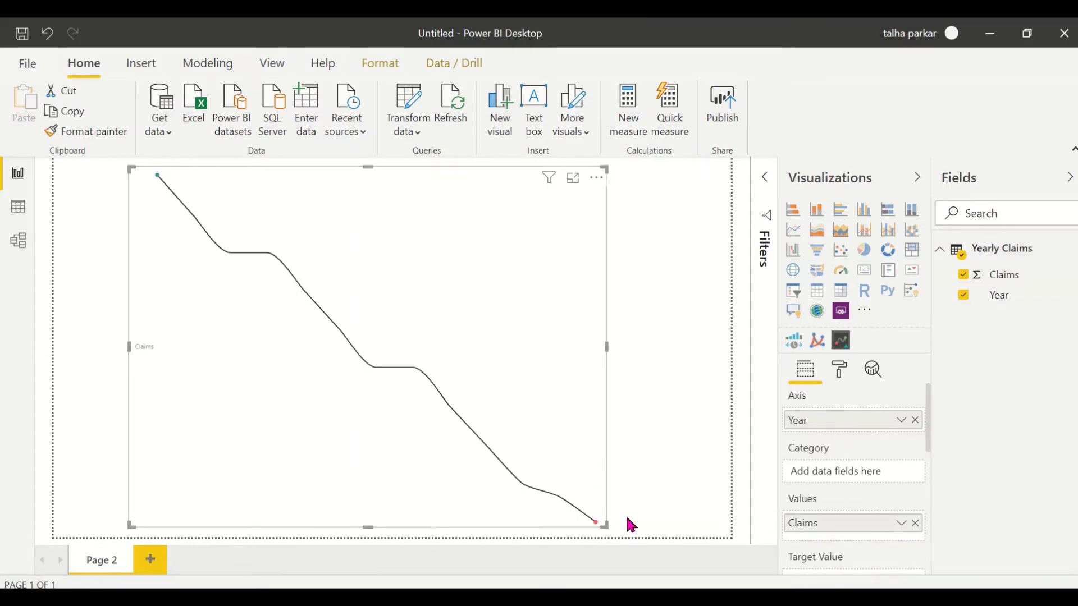
{"action": "left_click_drag", "start_coordinate": [628, 521], "coordinate": [697, 515]}
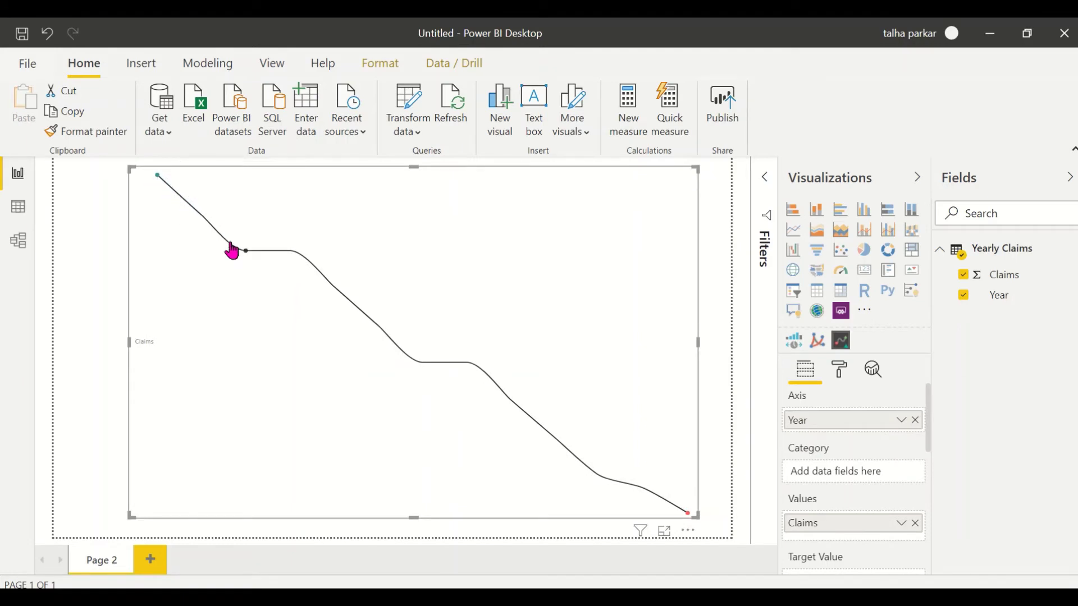
{"action": "mouse_move", "coordinate": [248, 258]}
Enlarge the Claims category label text to 13 pt
{"action": "mouse_move", "coordinate": [690, 517]}
{"action": "left_click", "coordinate": [841, 372]}
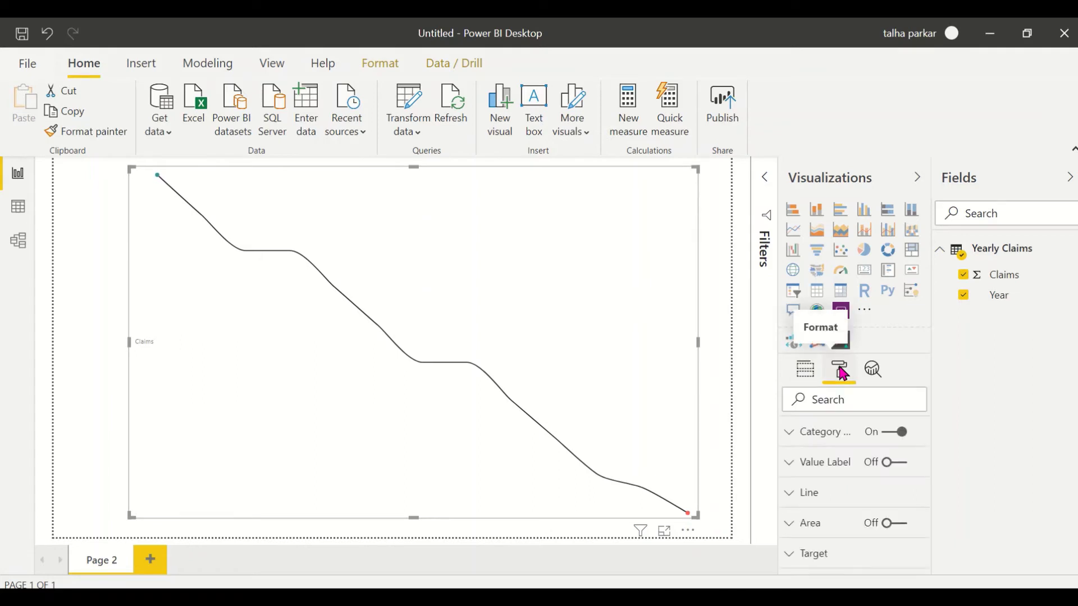
{"action": "left_click", "coordinate": [841, 446]}
{"action": "scroll", "coordinate": [840, 447], "scroll_direction": "down", "scroll_amount": 3}
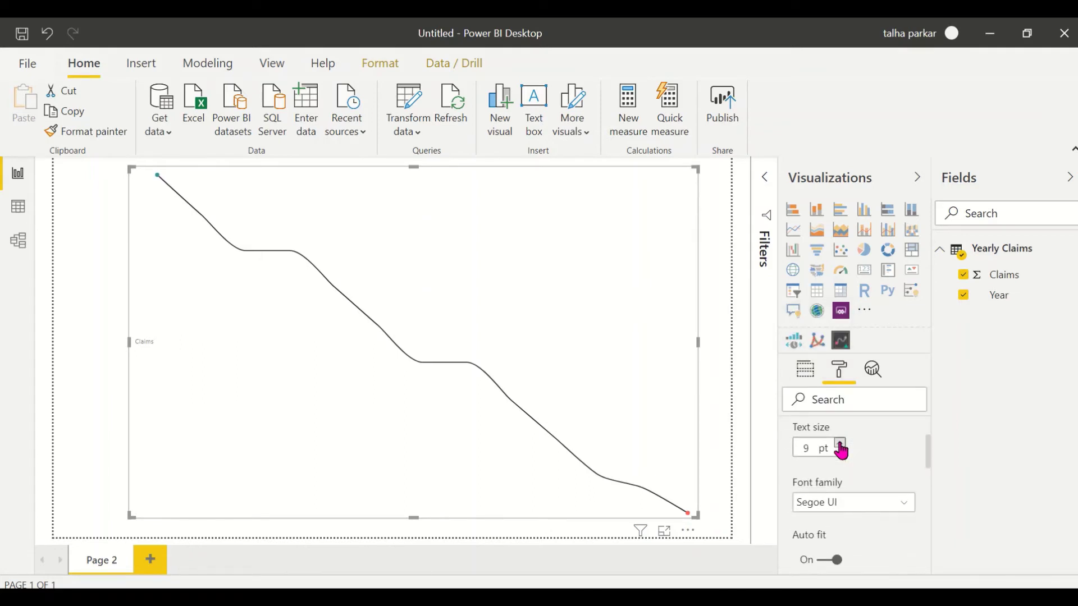
{"action": "left_click", "coordinate": [841, 445]}
{"action": "left_click", "coordinate": [841, 445]}
{"action": "left_click", "coordinate": [840, 445]}
{"action": "left_click", "coordinate": [840, 445]}
Turn the value label on, display Sum values (90.37bn), and enlarge its text
{"action": "scroll", "coordinate": [898, 465], "scroll_direction": "down", "scroll_amount": 1}
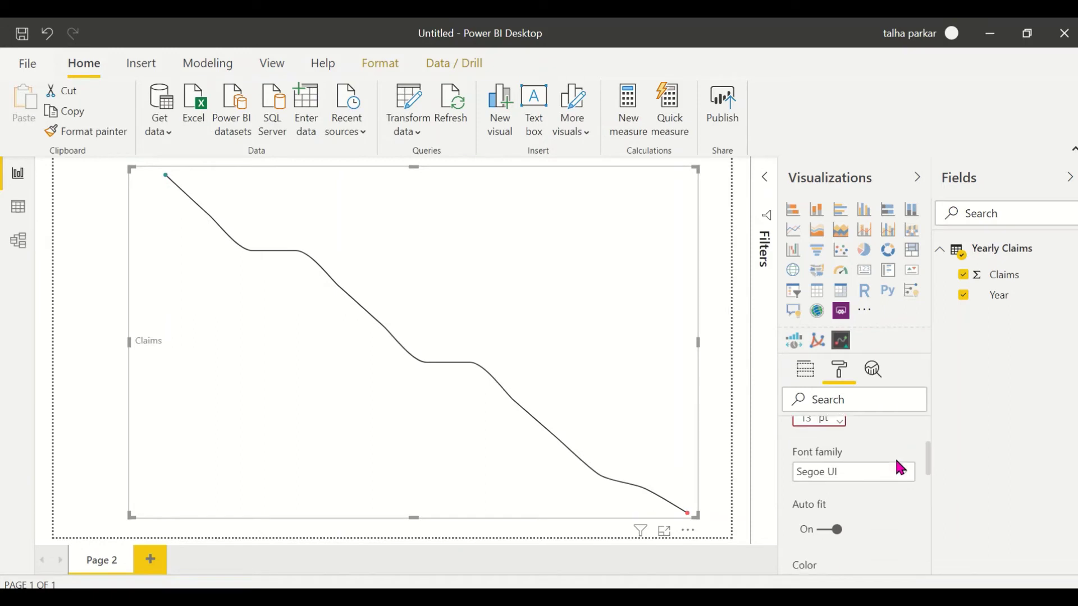
{"action": "scroll", "coordinate": [897, 461], "scroll_direction": "down", "scroll_amount": 5}
{"action": "left_click", "coordinate": [844, 449]}
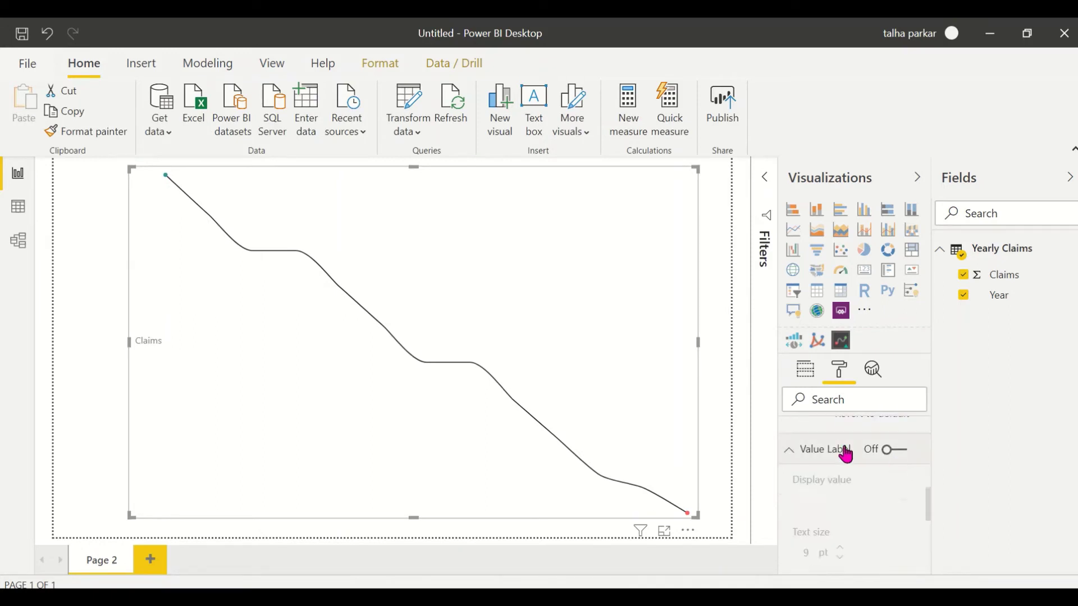
{"action": "left_click", "coordinate": [895, 452]}
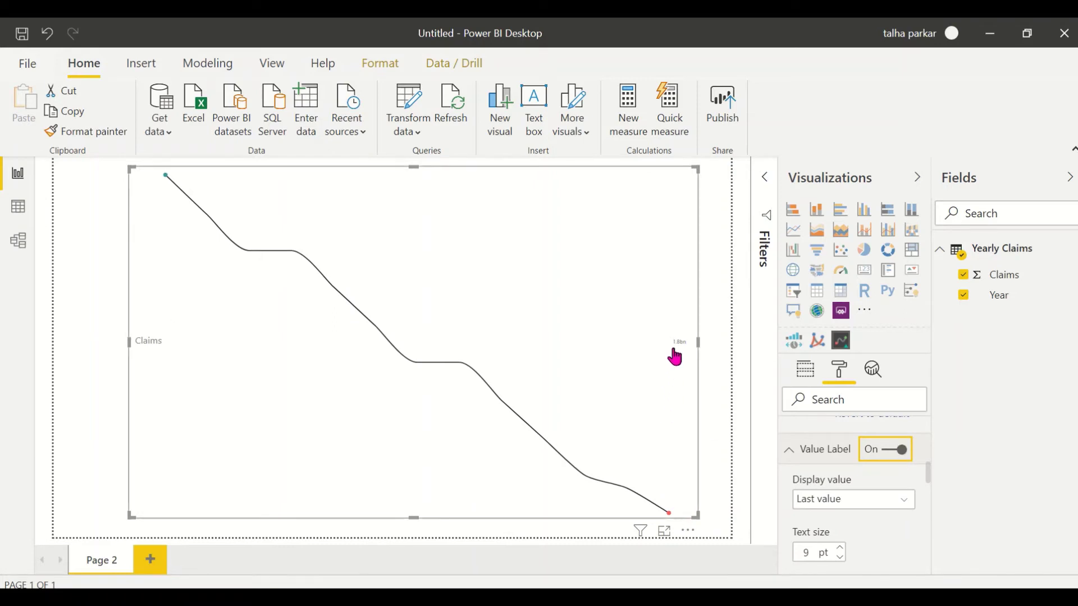
{"action": "left_click", "coordinate": [901, 504]}
{"action": "left_click", "coordinate": [897, 540]}
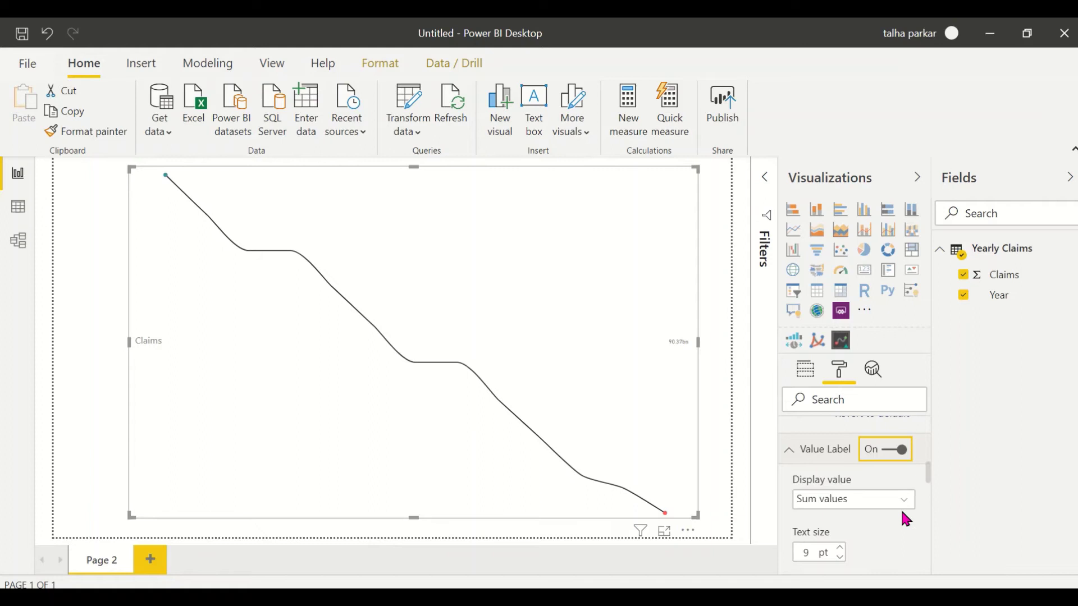
{"action": "left_click", "coordinate": [905, 502]}
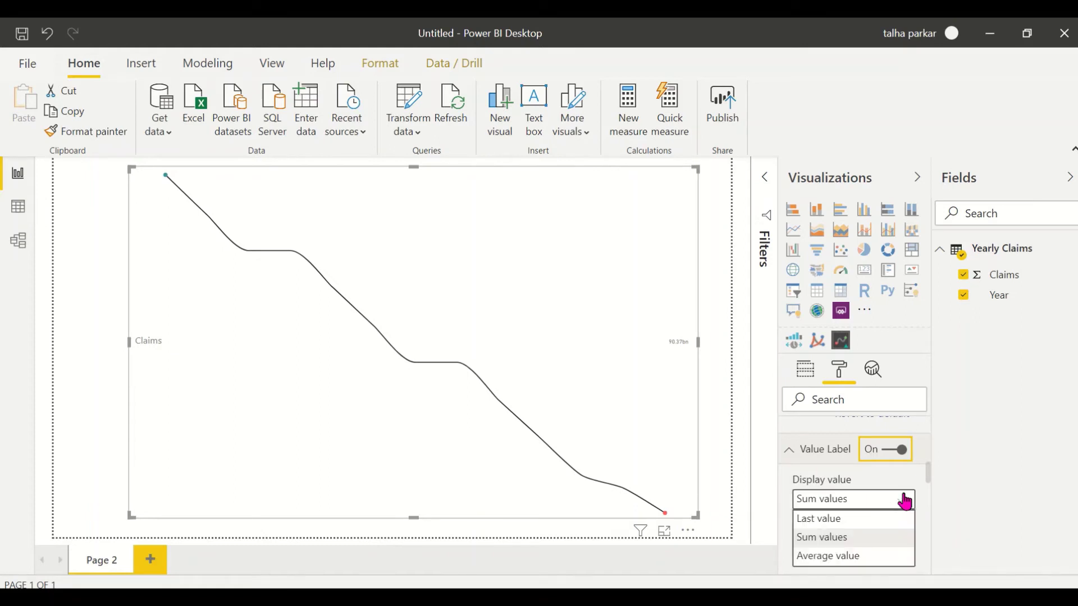
{"action": "left_click", "coordinate": [894, 538]}
{"action": "scroll", "coordinate": [890, 526], "scroll_direction": "down", "scroll_amount": 3}
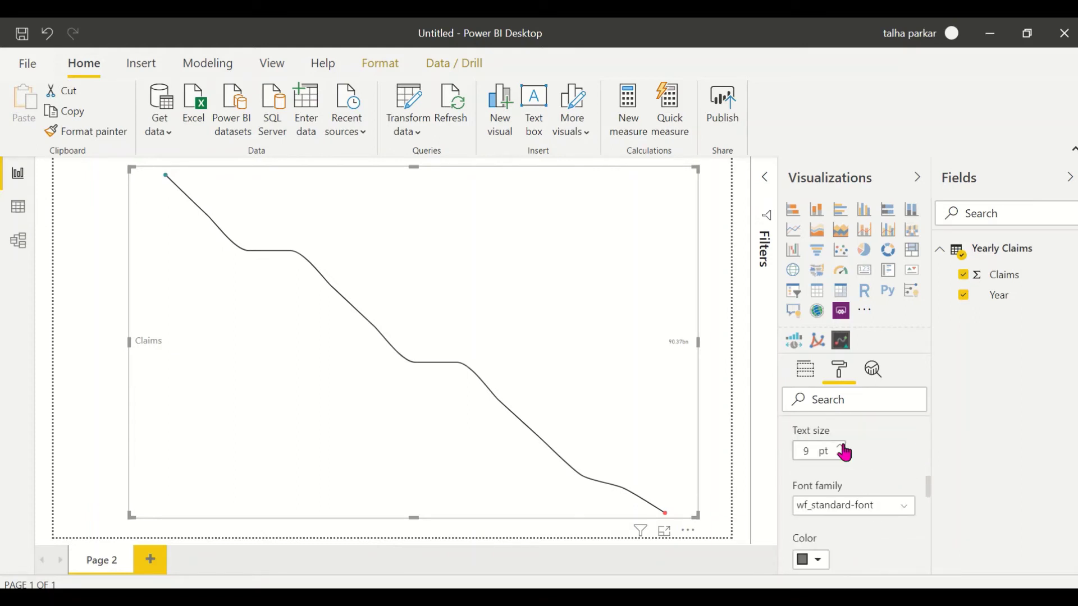
{"action": "left_click", "coordinate": [842, 447]}
{"action": "scroll", "coordinate": [905, 509], "scroll_direction": "down", "scroll_amount": 3}
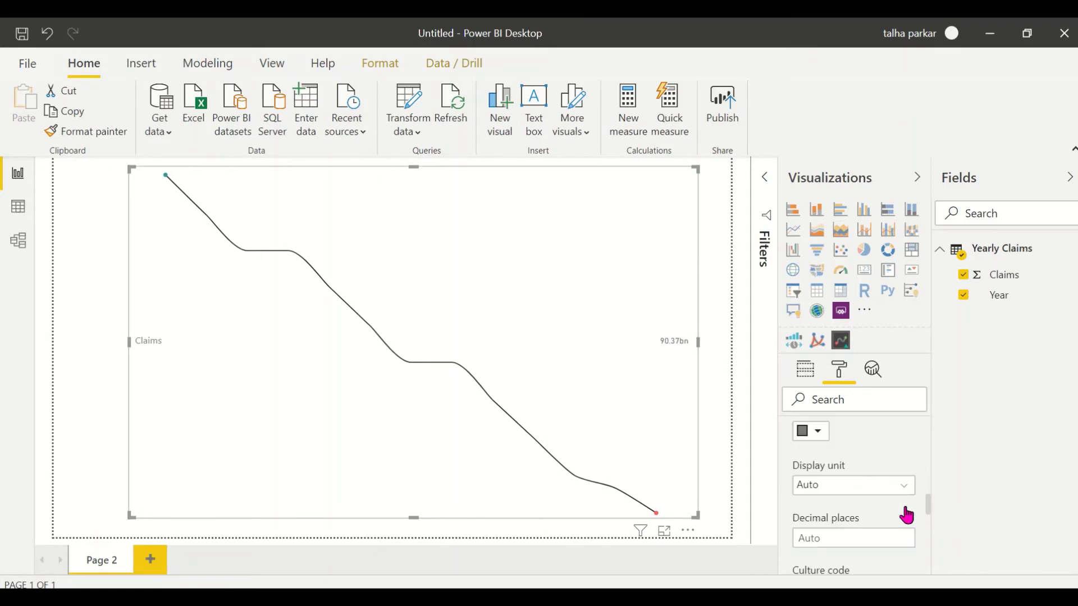
{"action": "scroll", "coordinate": [905, 508], "scroll_direction": "down", "scroll_amount": 5}
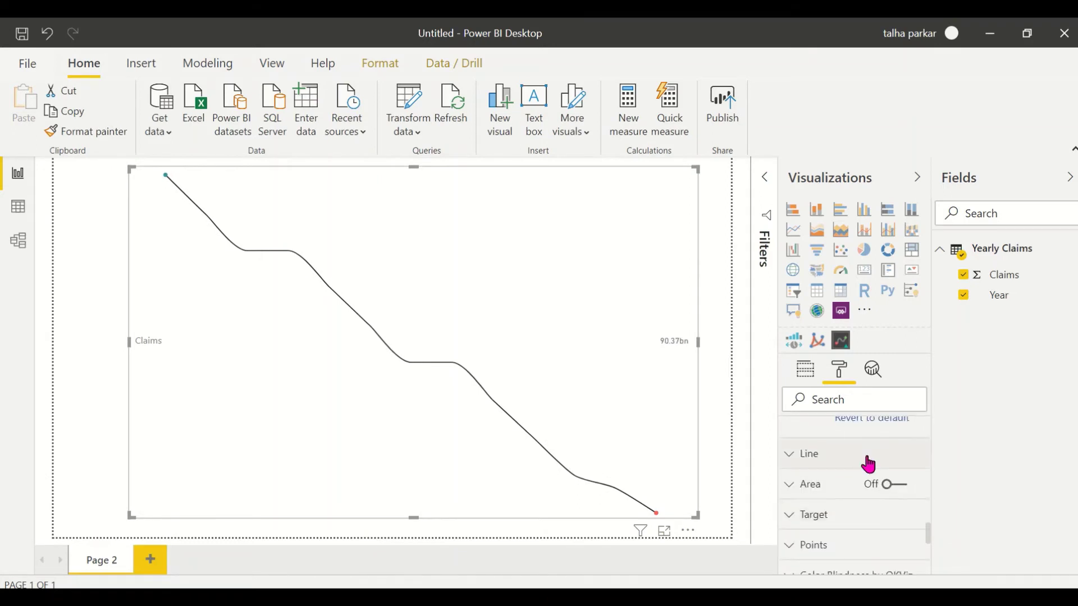
Try missing data points as zero, revert to ignore, and start the baseline at 0
{"action": "left_click", "coordinate": [867, 457]}
{"action": "left_click", "coordinate": [878, 509]}
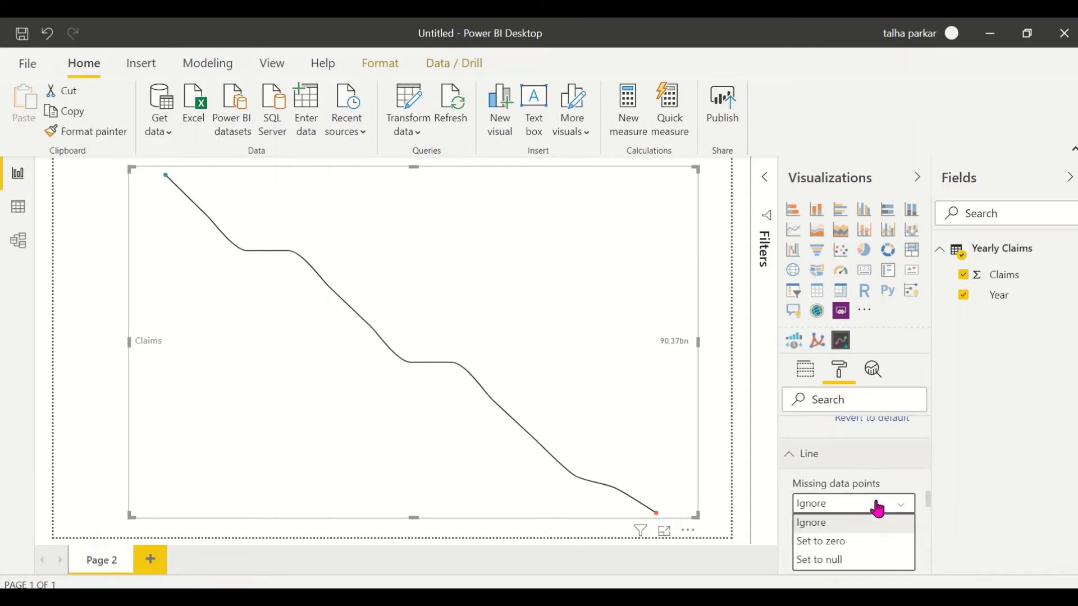
{"action": "left_click", "coordinate": [876, 544]}
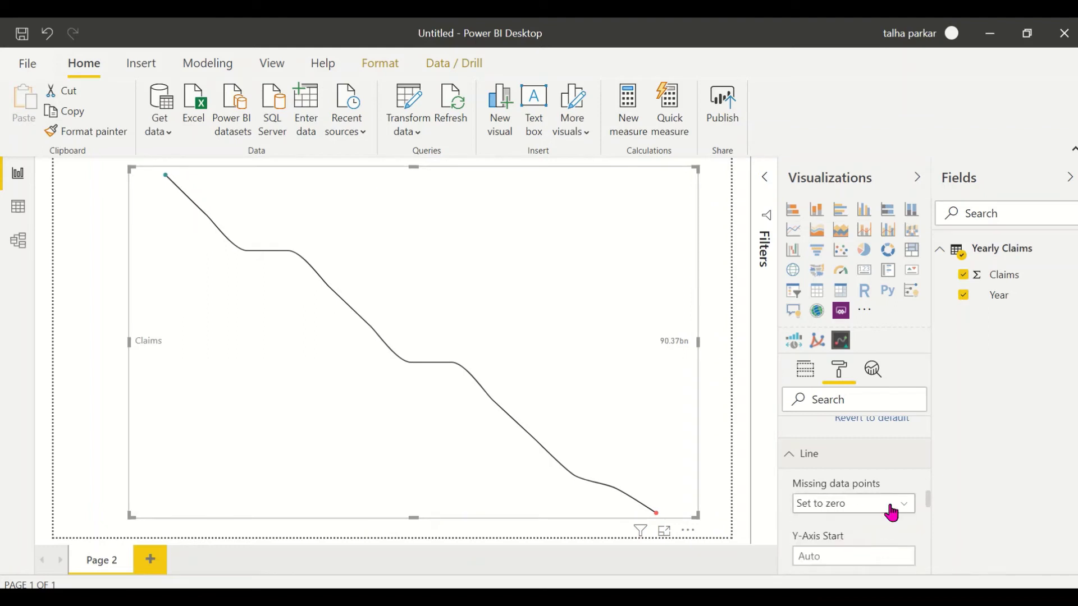
{"action": "left_click", "coordinate": [892, 508]}
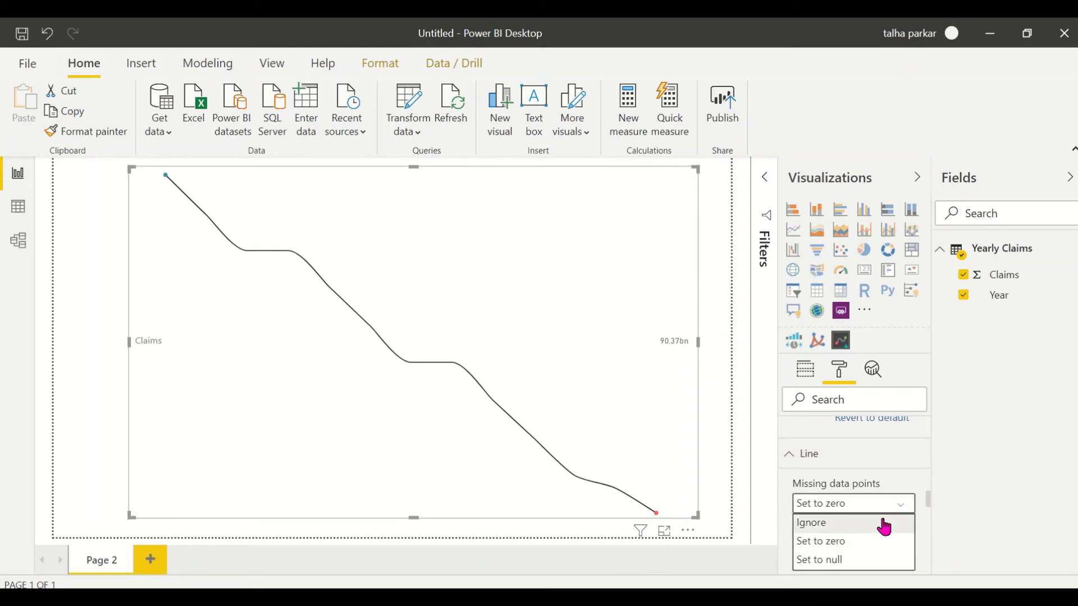
{"action": "left_click", "coordinate": [885, 522]}
{"action": "scroll", "coordinate": [881, 515], "scroll_direction": "down", "scroll_amount": 5}
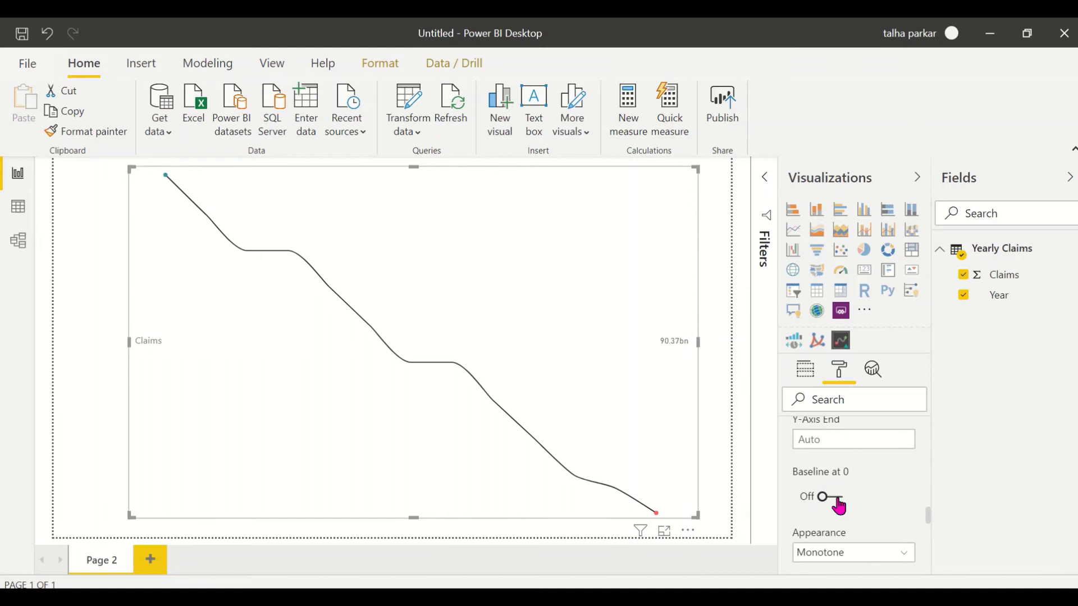
{"action": "left_click", "coordinate": [838, 498]}
After trying curve and straight shapes, draw the line as steps with weight 14
{"action": "scroll", "coordinate": [896, 511], "scroll_direction": "down", "scroll_amount": 2}
{"action": "left_click", "coordinate": [892, 435]}
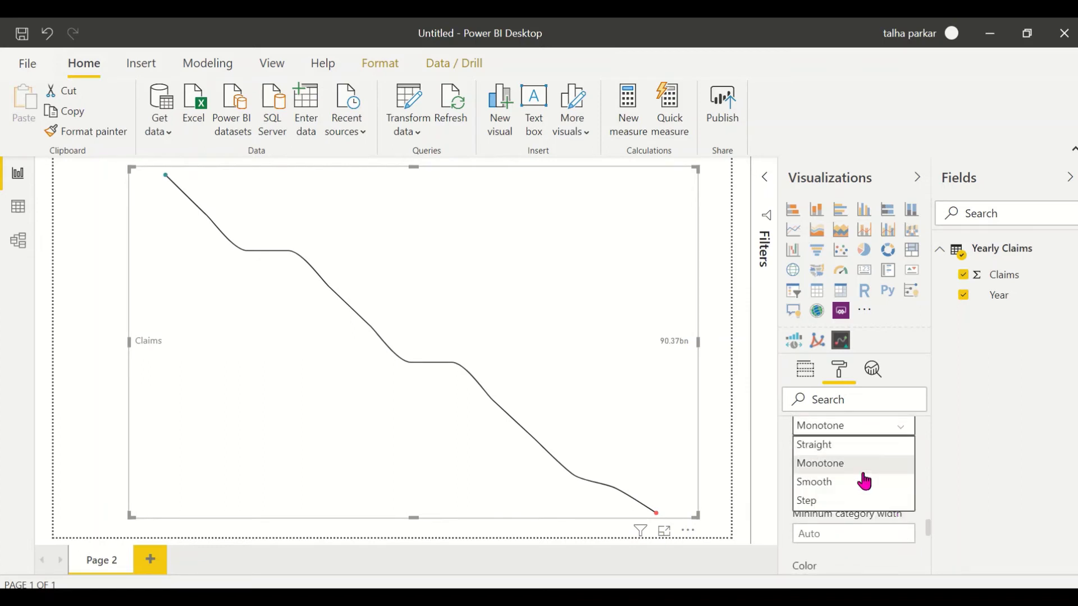
{"action": "left_click", "coordinate": [861, 481]}
{"action": "left_click", "coordinate": [900, 436]}
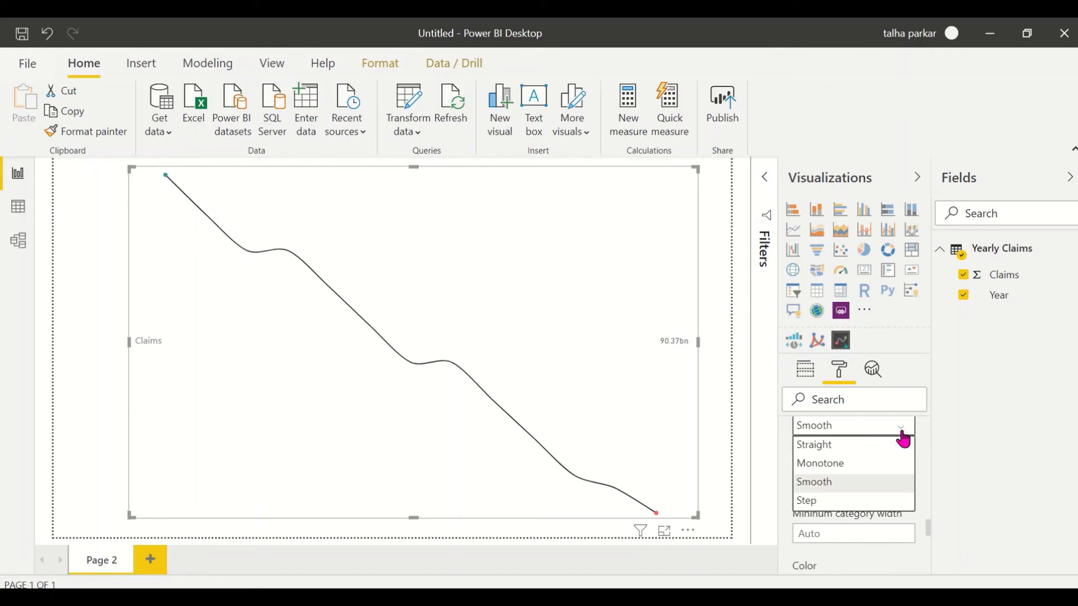
{"action": "left_click", "coordinate": [883, 447]}
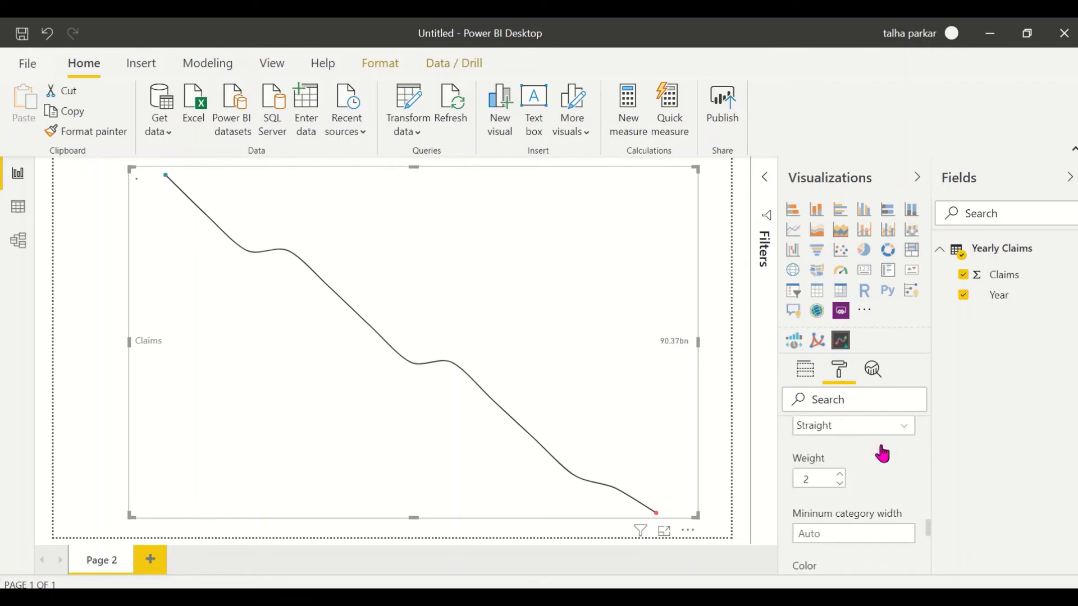
{"action": "left_click", "coordinate": [908, 433]}
{"action": "left_click", "coordinate": [882, 502]}
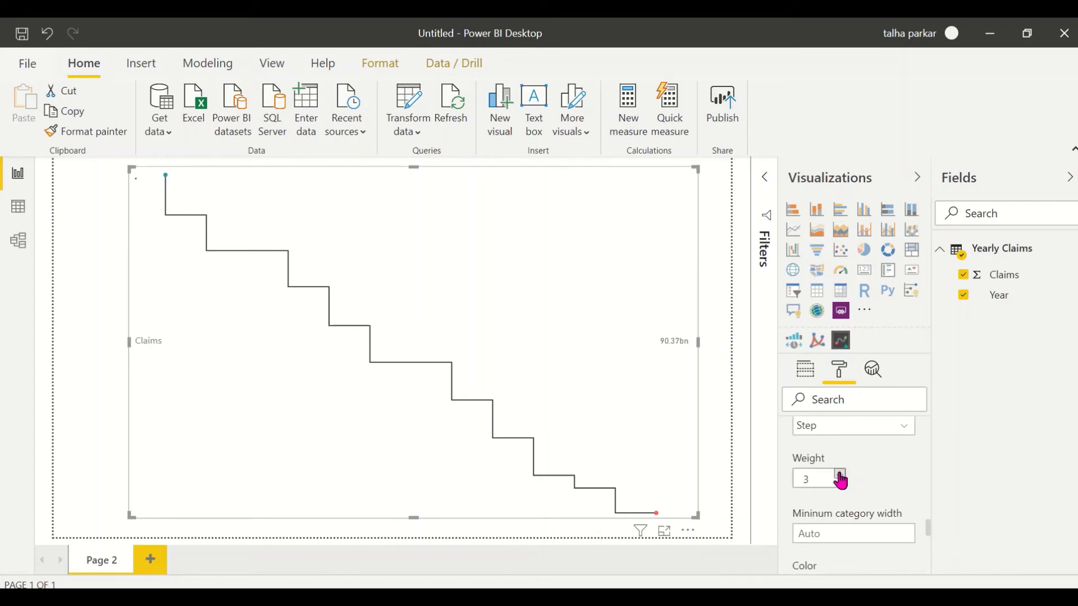
{"action": "left_click", "coordinate": [840, 474]}
{"action": "left_click", "coordinate": [840, 474]}
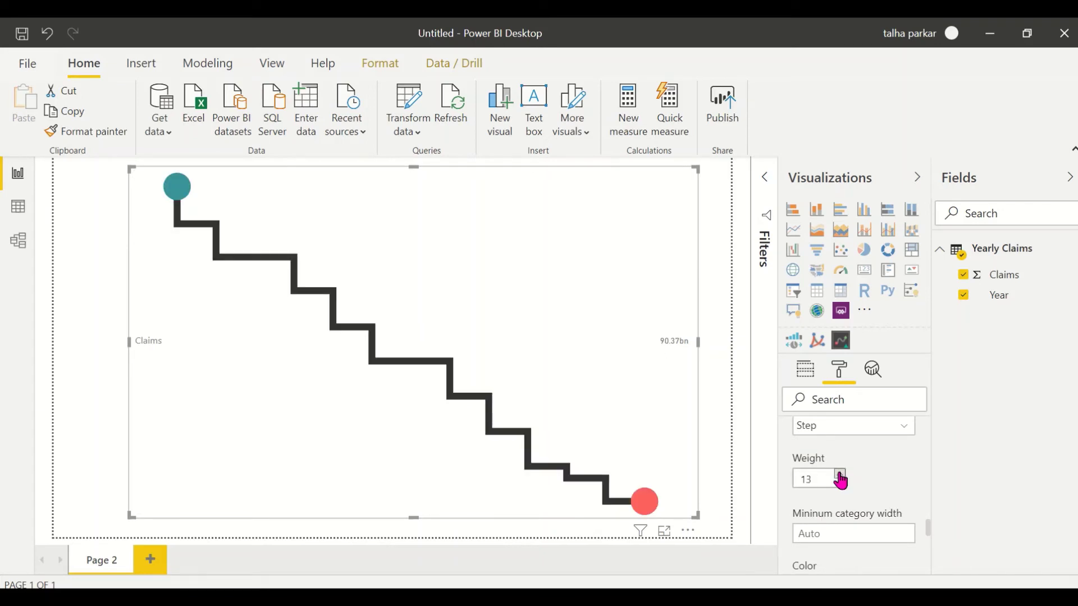
{"action": "left_click", "coordinate": [841, 476]}
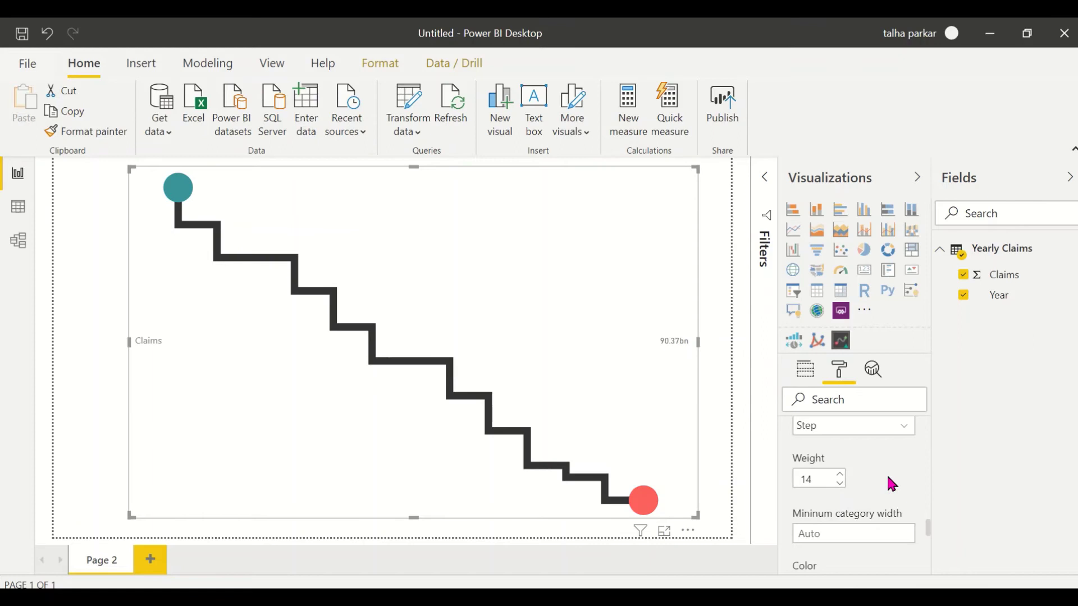
Try the Monotone line shape, then reopen the shape list
{"action": "left_click", "coordinate": [897, 429]}
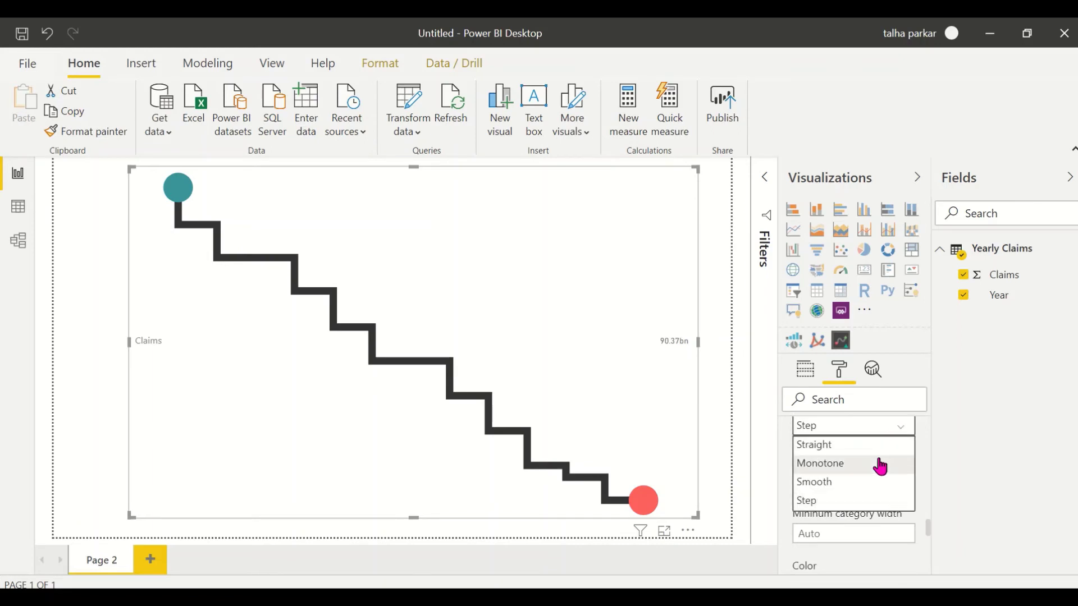
{"action": "left_click", "coordinate": [878, 462]}
{"action": "left_click", "coordinate": [897, 431]}
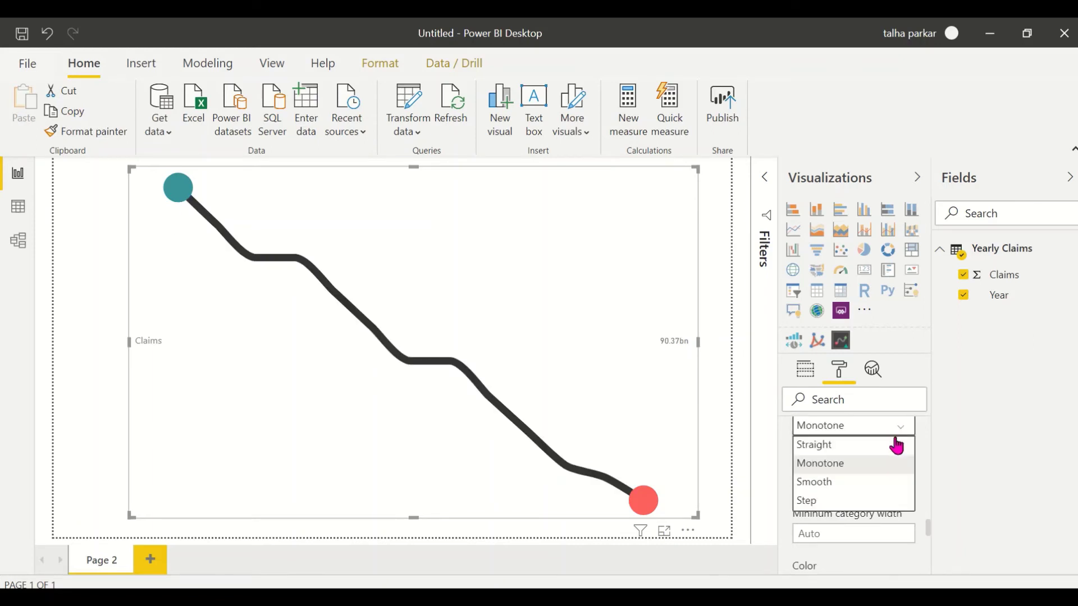
Switch the line back to Step and color it dark blue
{"action": "left_click", "coordinate": [870, 499]}
{"action": "scroll", "coordinate": [869, 499], "scroll_direction": "down", "scroll_amount": 1}
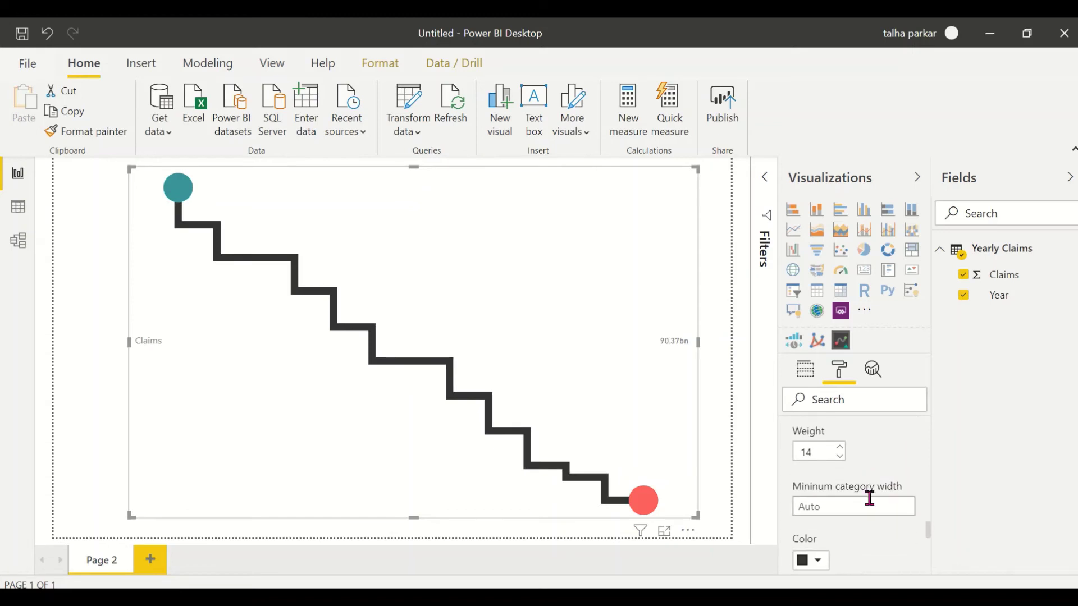
{"action": "scroll", "coordinate": [881, 502], "scroll_direction": "down", "scroll_amount": 3}
{"action": "left_click", "coordinate": [820, 489]}
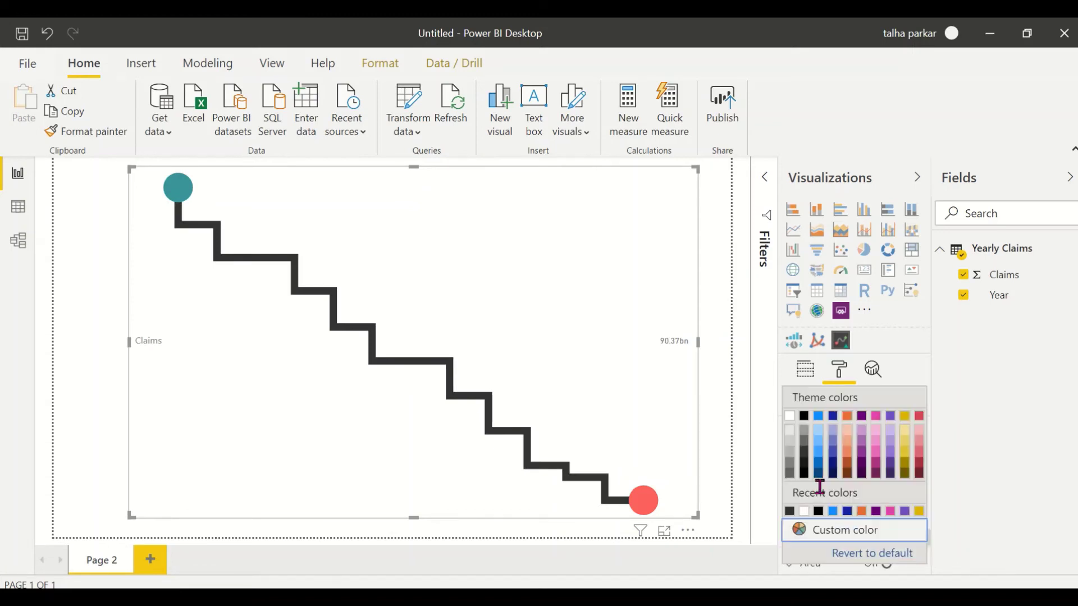
{"action": "left_click", "coordinate": [817, 476]}
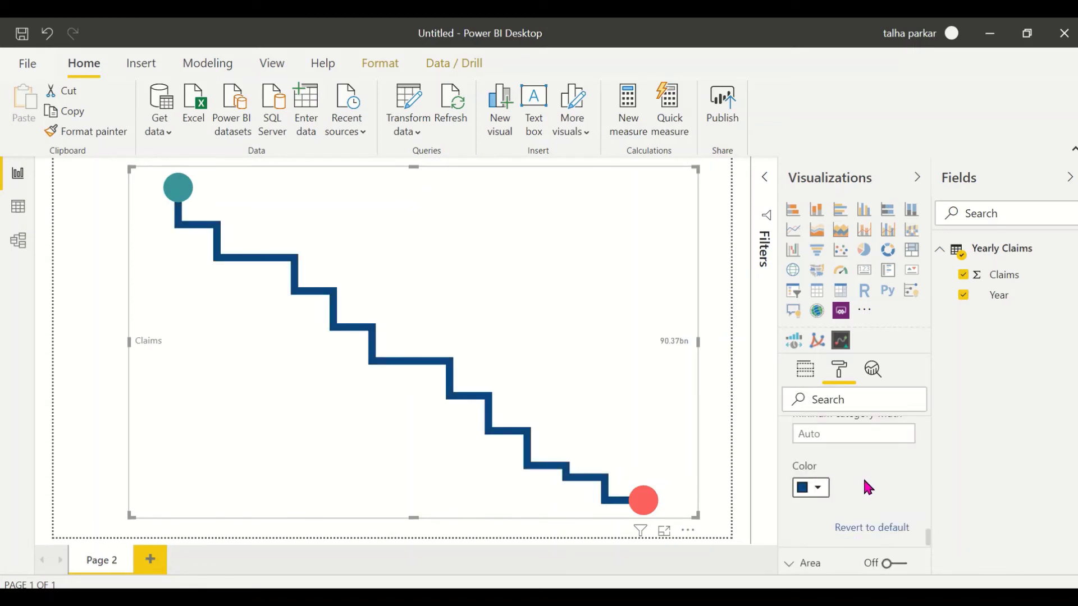
Turn on the area fill in black at about 35% transparency
{"action": "scroll", "coordinate": [863, 476], "scroll_direction": "down", "scroll_amount": 3}
{"action": "scroll", "coordinate": [864, 487], "scroll_direction": "down", "scroll_amount": 2}
{"action": "left_click", "coordinate": [893, 450]}
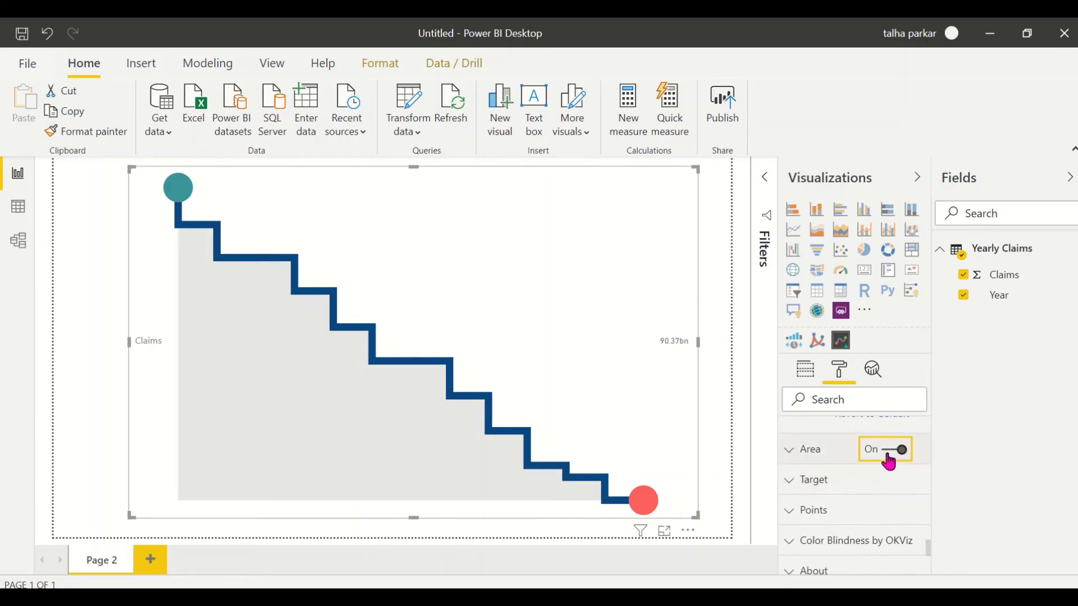
{"action": "left_click", "coordinate": [813, 459]}
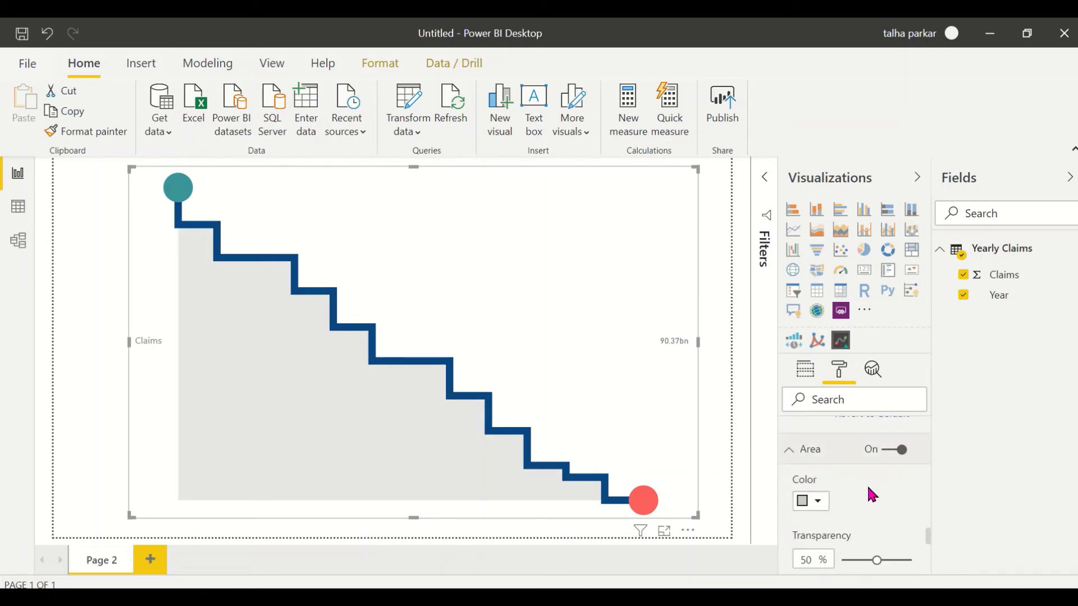
{"action": "left_click", "coordinate": [818, 507]}
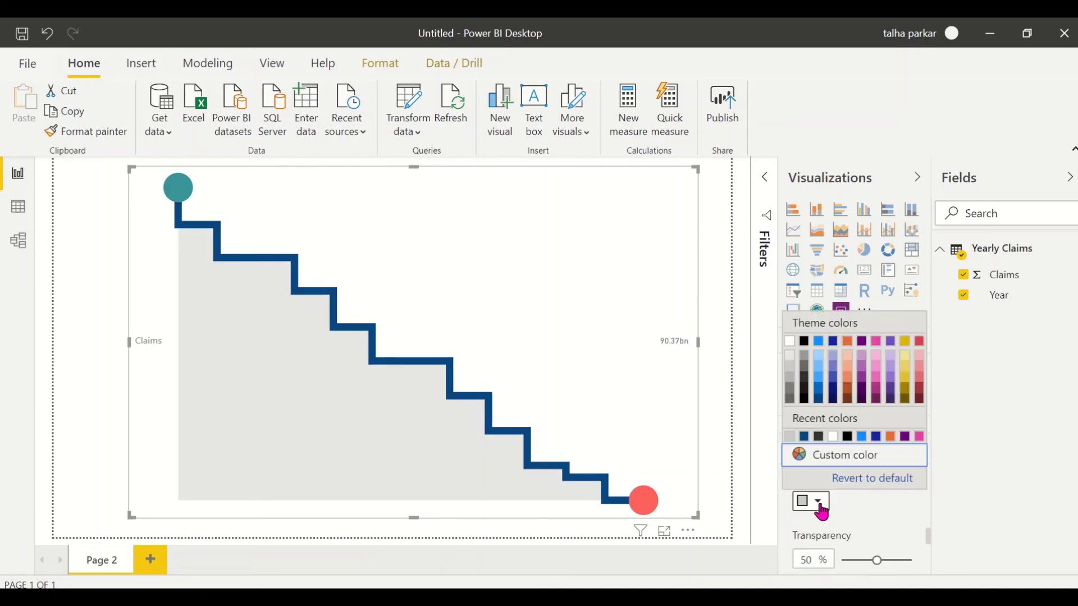
{"action": "left_click", "coordinate": [805, 402]}
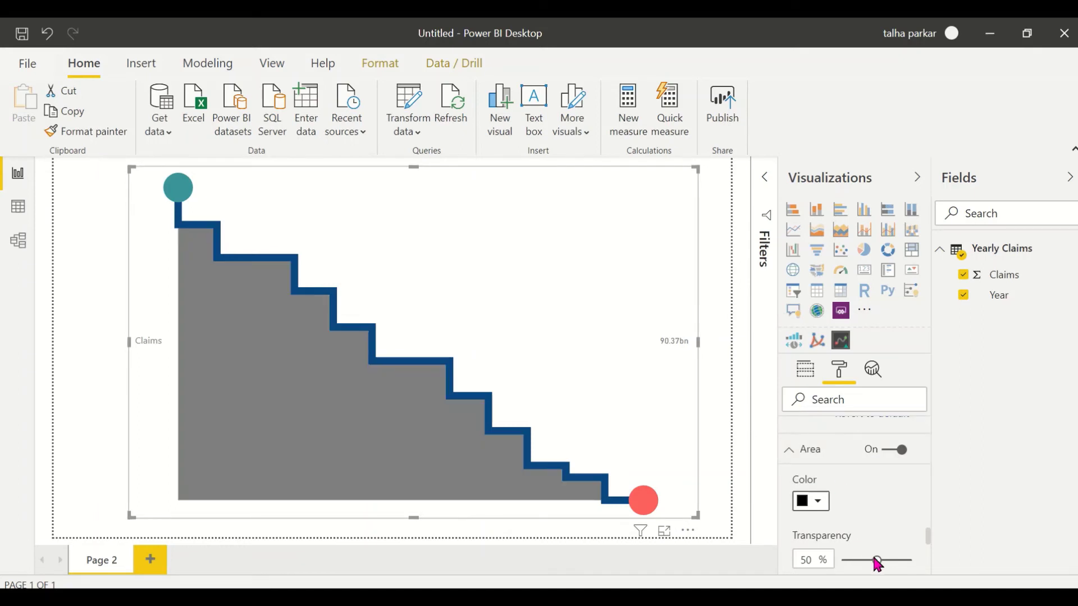
{"action": "mouse_move", "coordinate": [879, 564]}
{"action": "left_mouse_down"}
{"action": "mouse_move", "coordinate": [853, 559]}
{"action": "mouse_move", "coordinate": [907, 555]}
{"action": "mouse_move", "coordinate": [866, 558]}
{"action": "left_mouse_up"}
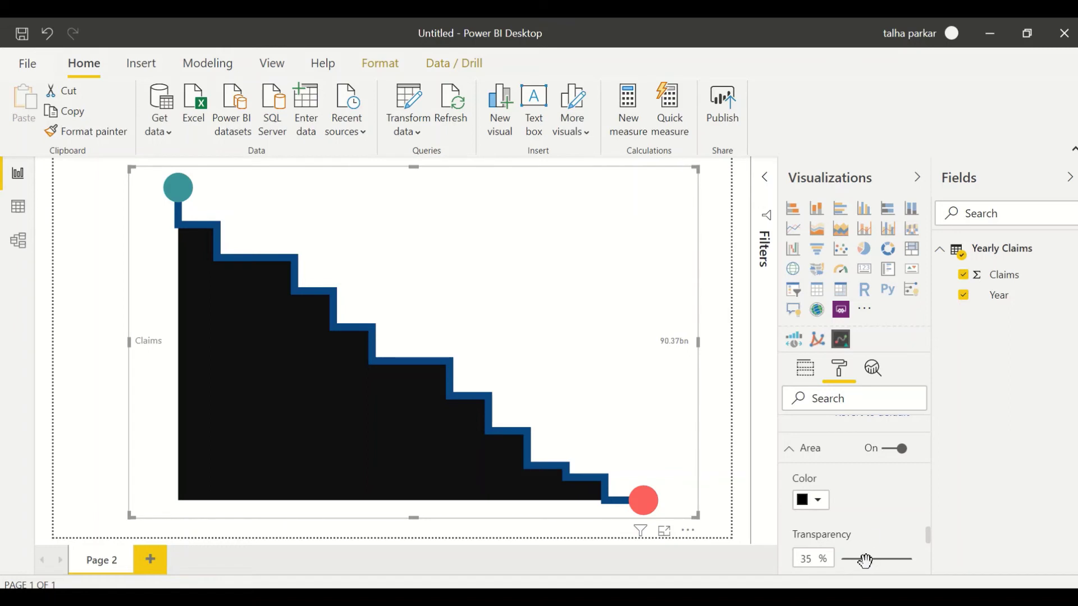
{"action": "scroll", "coordinate": [870, 537], "scroll_direction": "down", "scroll_amount": 3}
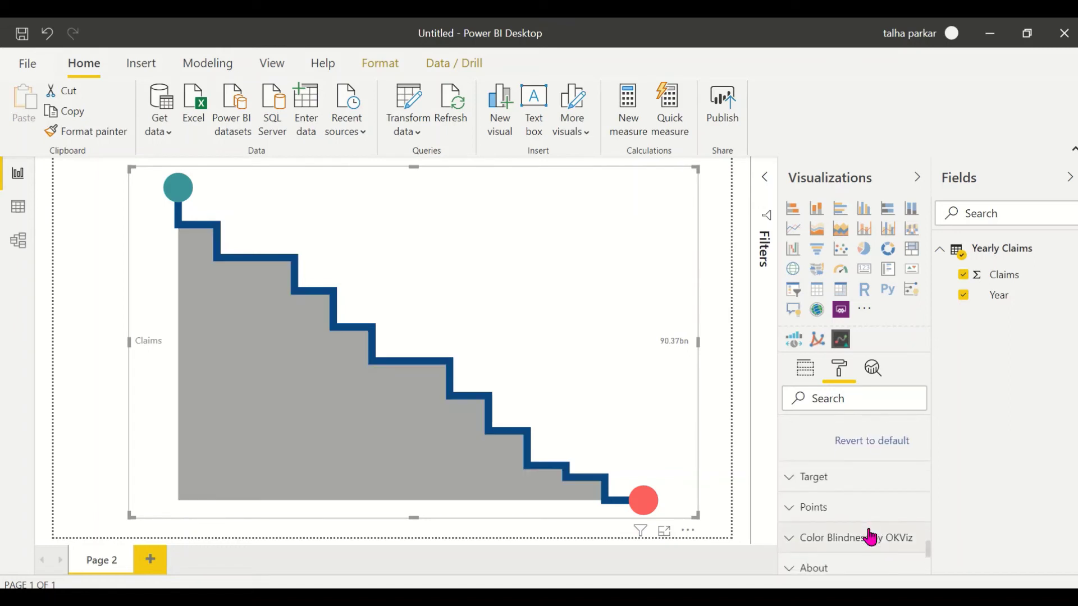
{"action": "left_click", "coordinate": [853, 476]}
{"action": "scroll", "coordinate": [873, 511], "scroll_direction": "down", "scroll_amount": 2}
{"action": "scroll", "coordinate": [871, 517], "scroll_direction": "down", "scroll_amount": 3}
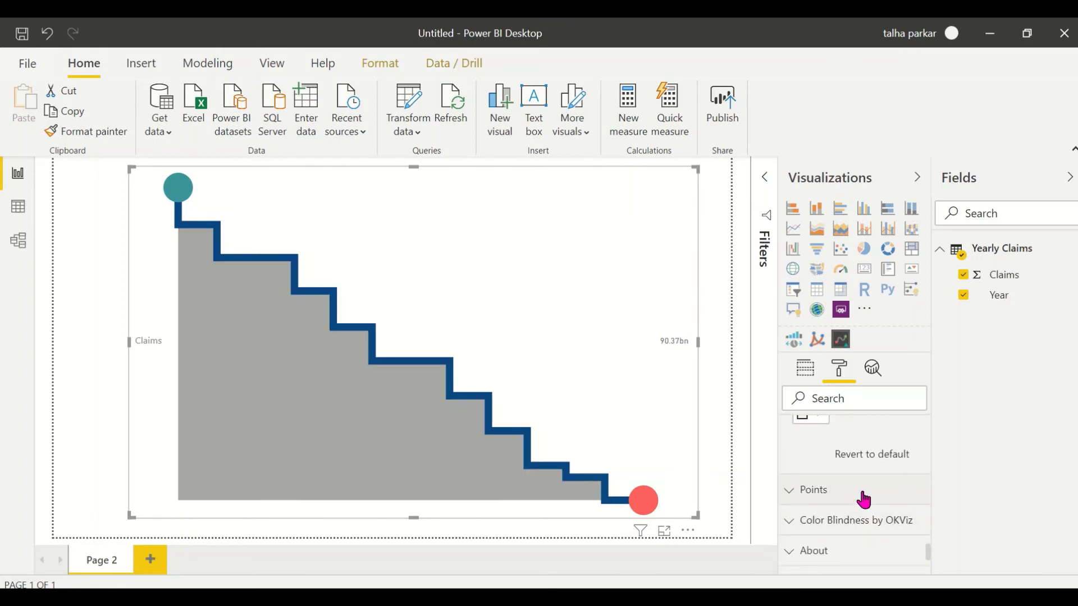
{"action": "left_click", "coordinate": [806, 376]}
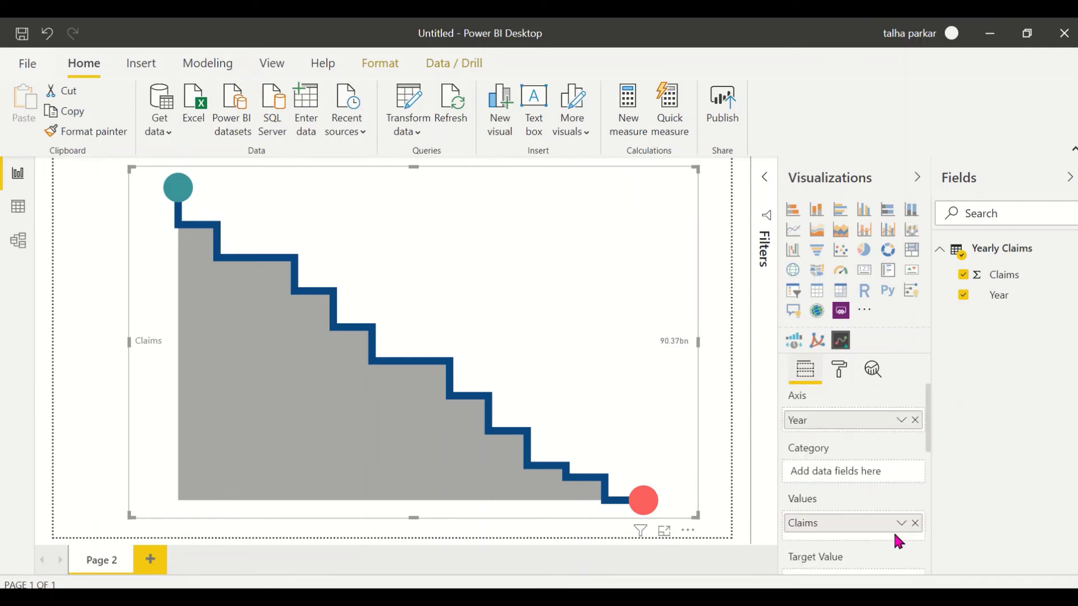
{"action": "scroll", "coordinate": [895, 539], "scroll_direction": "down", "scroll_amount": 3}
{"action": "scroll", "coordinate": [895, 536], "scroll_direction": "down", "scroll_amount": 3}
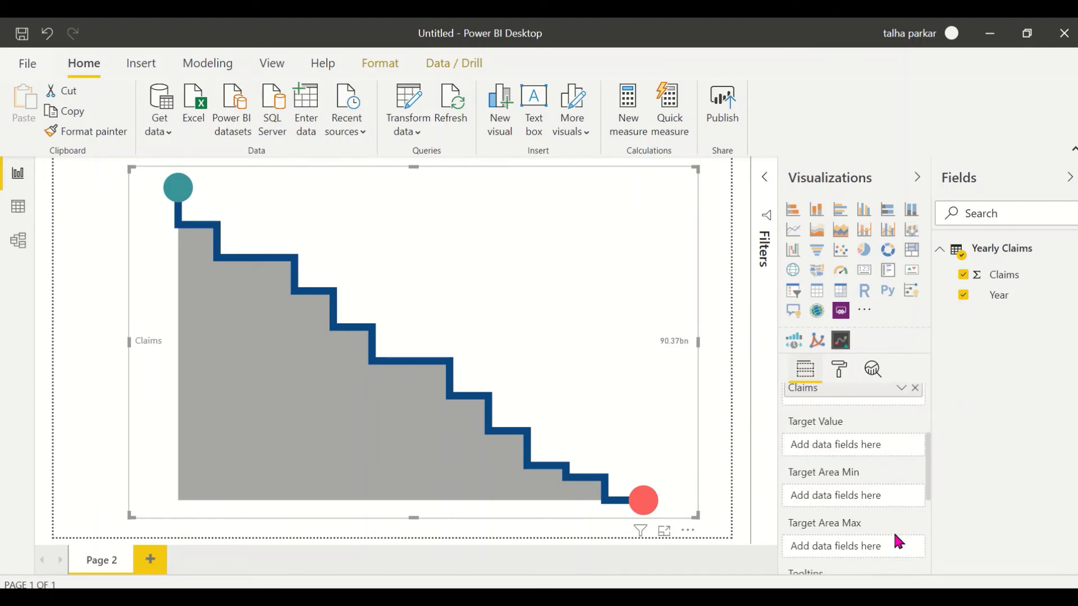
{"action": "scroll", "coordinate": [893, 531], "scroll_direction": "down", "scroll_amount": 1}
{"action": "scroll", "coordinate": [893, 531], "scroll_direction": "up", "scroll_amount": 6}
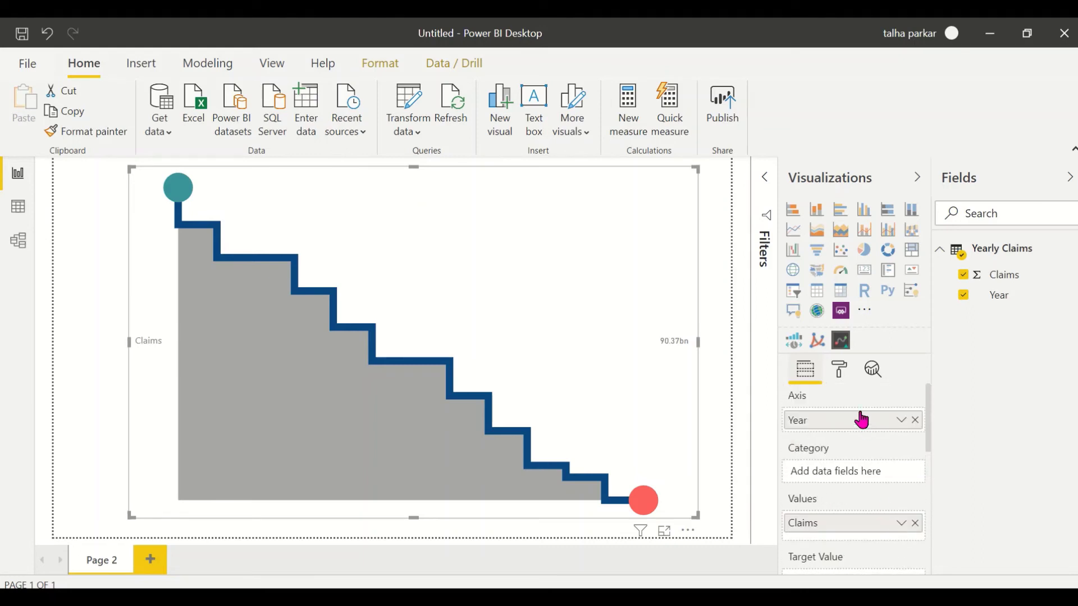
In the sparkline's Target settings, set Line Color to navy and Area Color to blue
{"action": "left_click", "coordinate": [844, 369]}
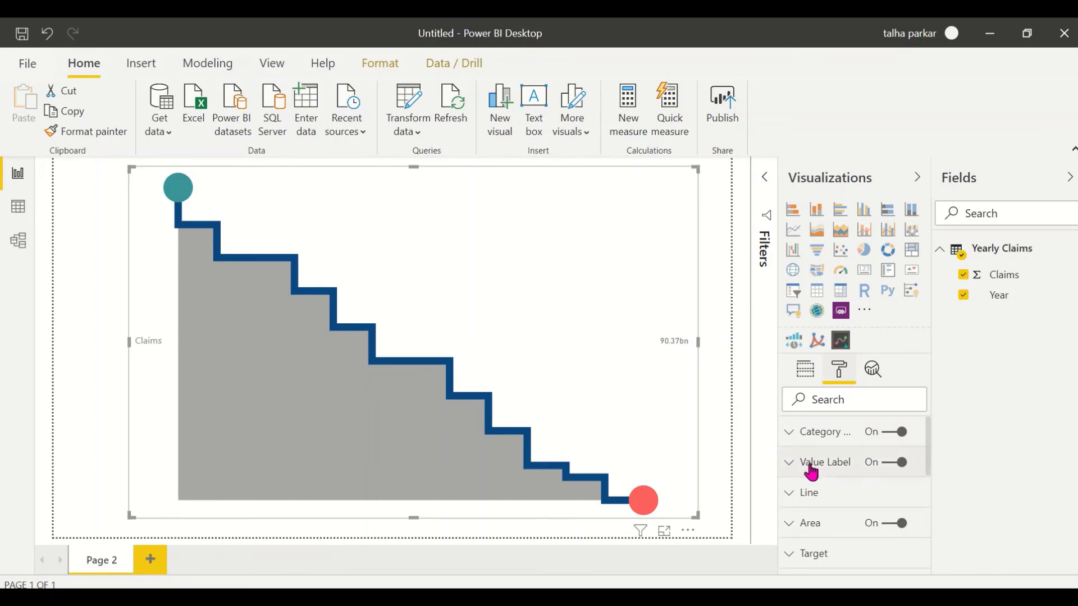
{"action": "scroll", "coordinate": [811, 471], "scroll_direction": "down", "scroll_amount": 3}
{"action": "scroll", "coordinate": [812, 473], "scroll_direction": "down", "scroll_amount": 1}
{"action": "scroll", "coordinate": [812, 438], "scroll_direction": "up", "scroll_amount": 1}
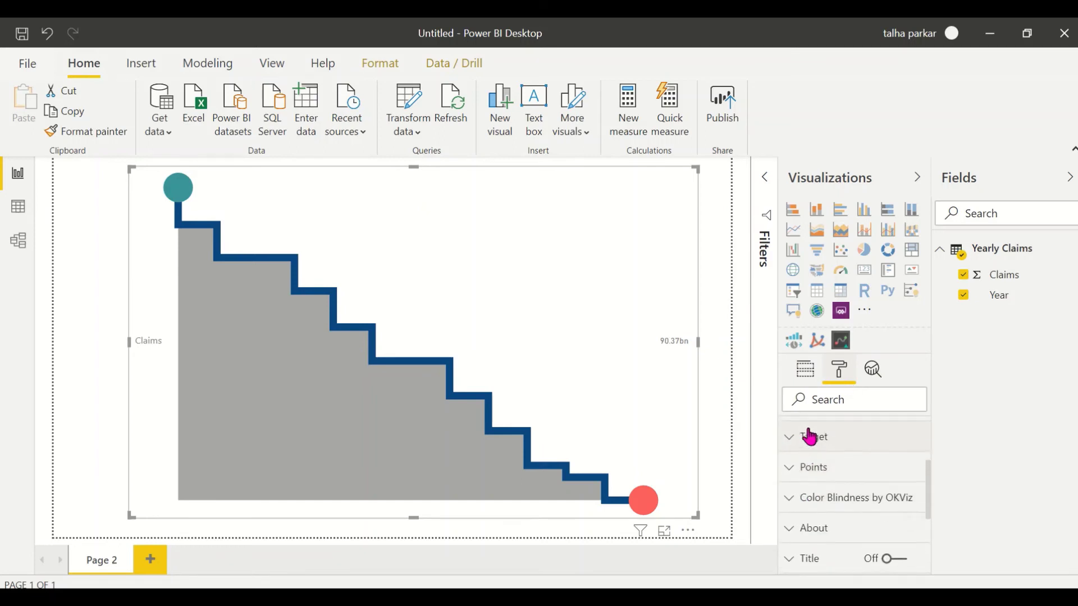
{"action": "left_click", "coordinate": [811, 436]}
{"action": "scroll", "coordinate": [843, 500], "scroll_direction": "down", "scroll_amount": 3}
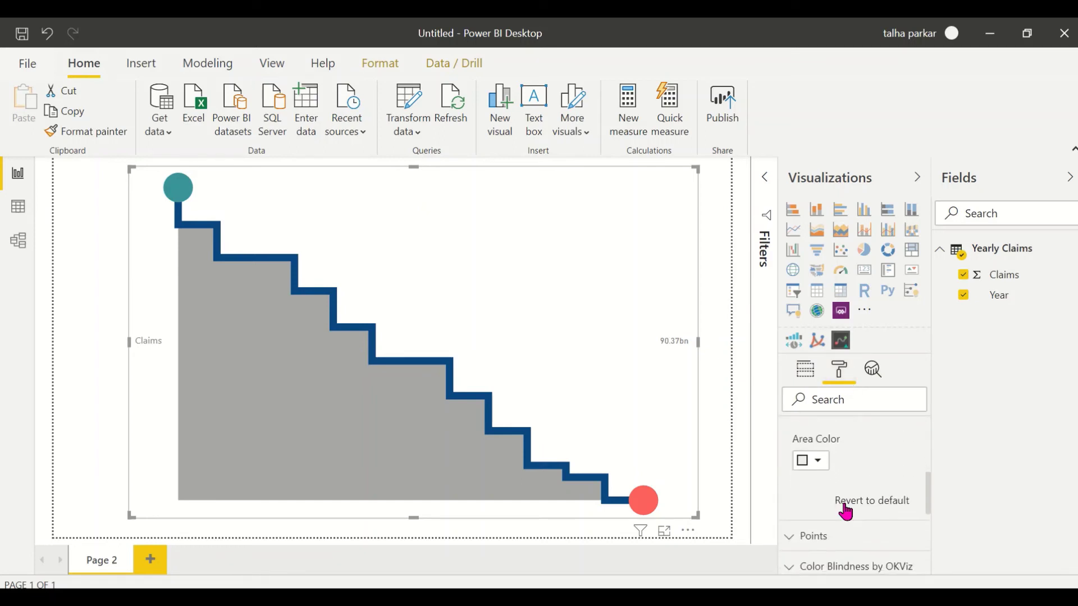
{"action": "scroll", "coordinate": [825, 492], "scroll_direction": "up", "scroll_amount": 2}
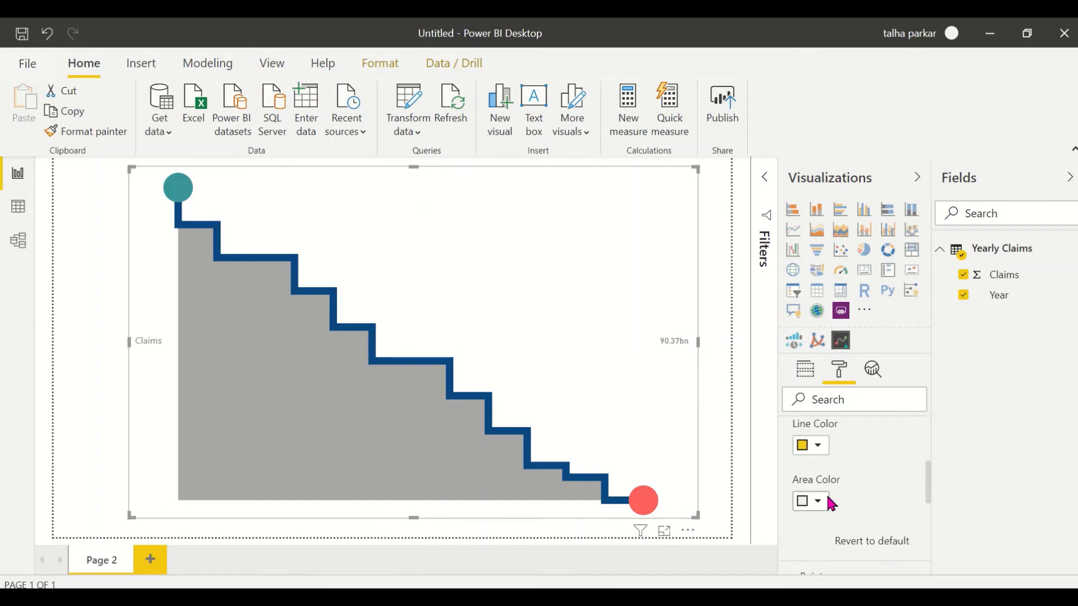
{"action": "left_click", "coordinate": [819, 449]}
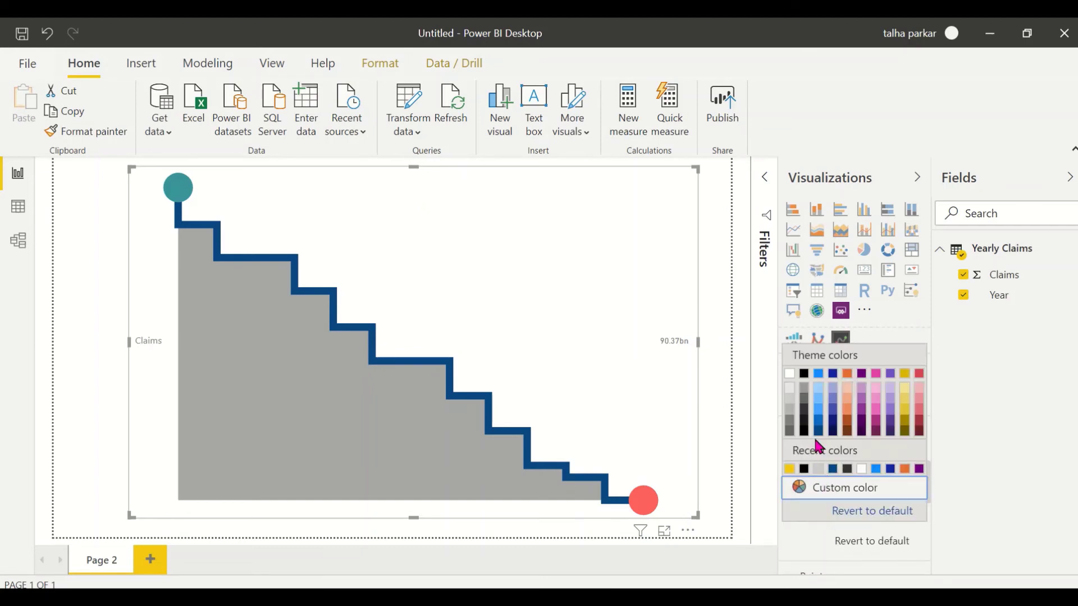
{"action": "left_click", "coordinate": [832, 431]}
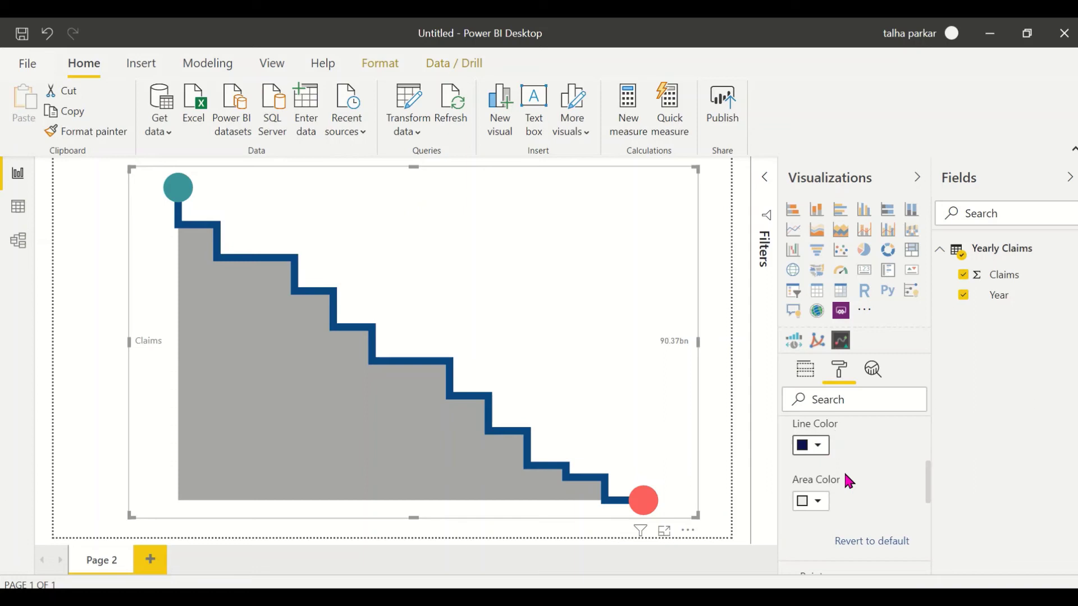
{"action": "left_click", "coordinate": [816, 489]}
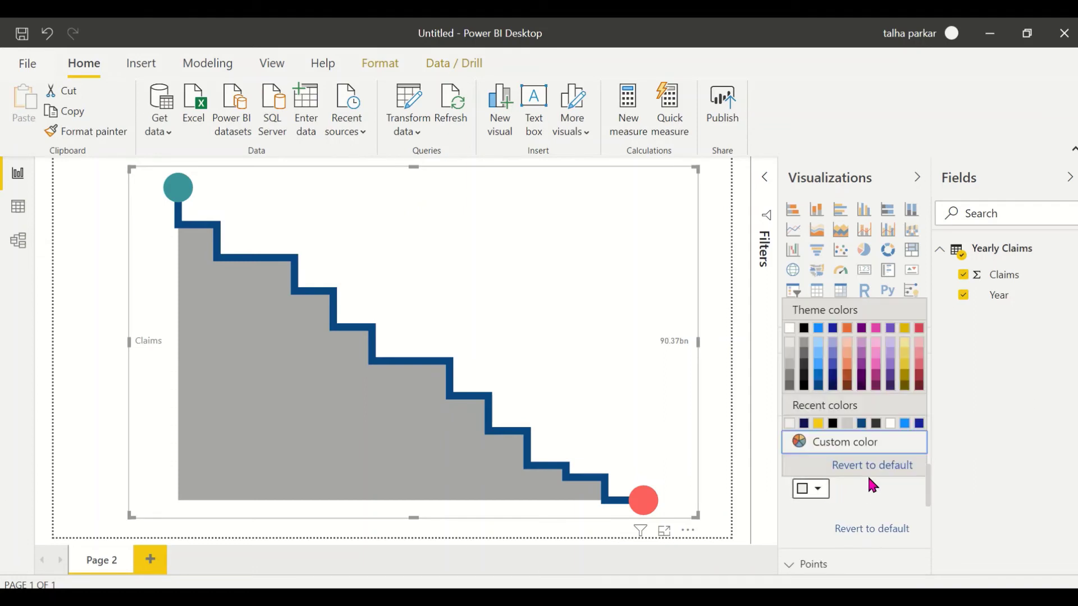
{"action": "left_click", "coordinate": [905, 431]}
Turn on Show all under Points so every data point gets a marker
{"action": "scroll", "coordinate": [893, 440], "scroll_direction": "down", "scroll_amount": 2}
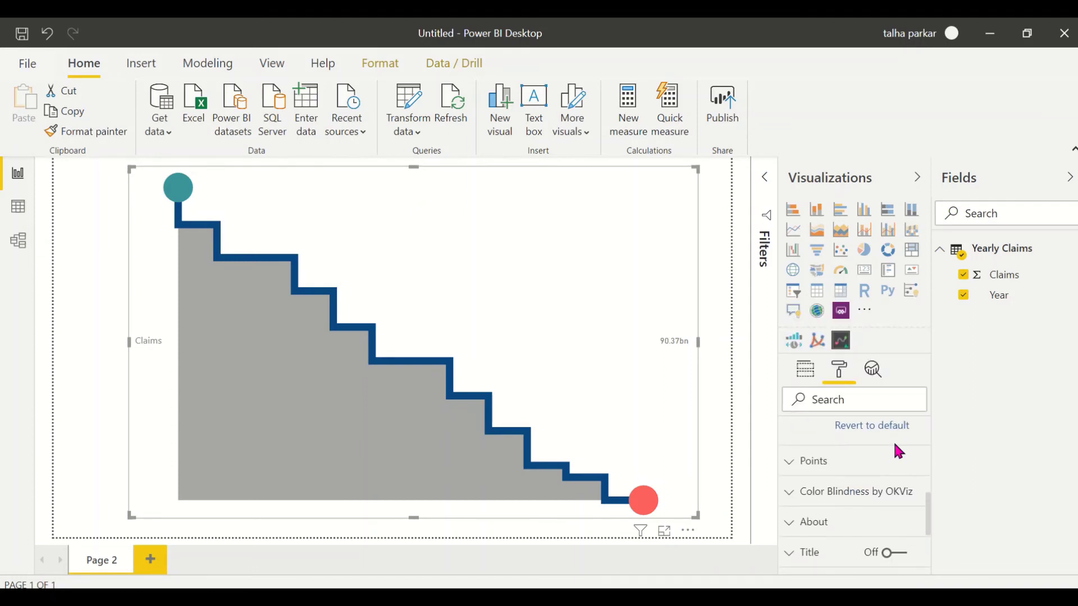
{"action": "left_click", "coordinate": [803, 473]}
{"action": "left_click", "coordinate": [840, 516]}
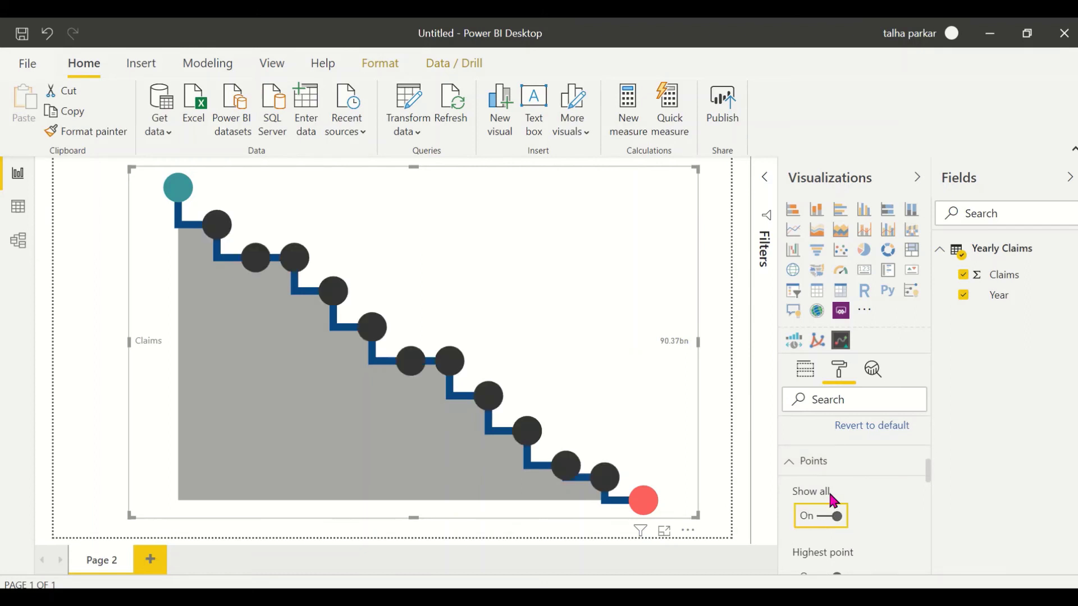
{"action": "scroll", "coordinate": [833, 499], "scroll_direction": "up", "scroll_amount": 3}
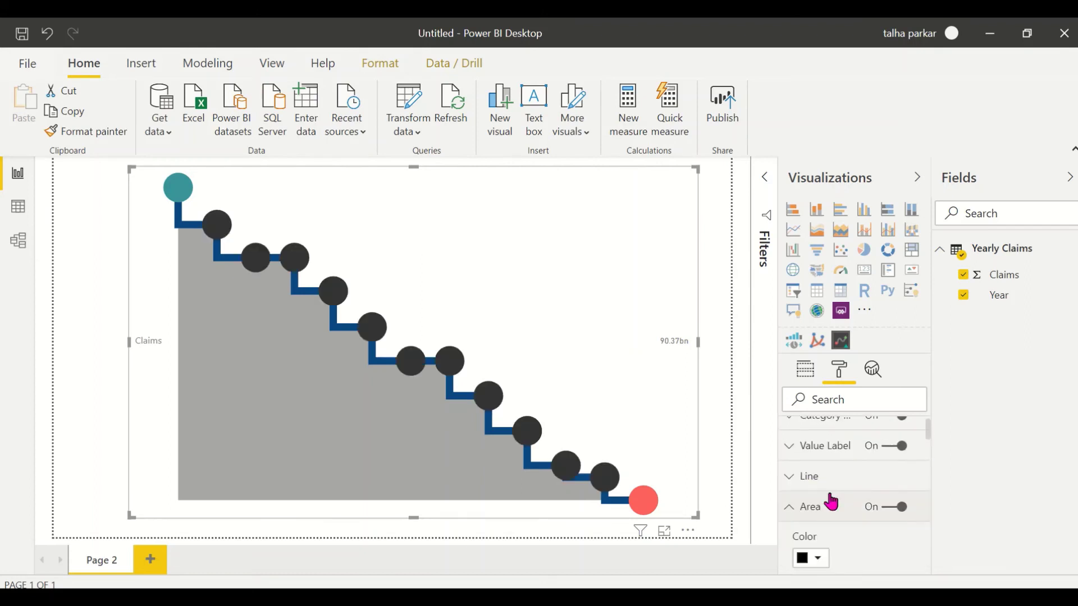
Thin the step line by lowering its Weight from 14 to 6
{"action": "left_click", "coordinate": [831, 501]}
{"action": "scroll", "coordinate": [833, 501], "scroll_direction": "down", "scroll_amount": 2}
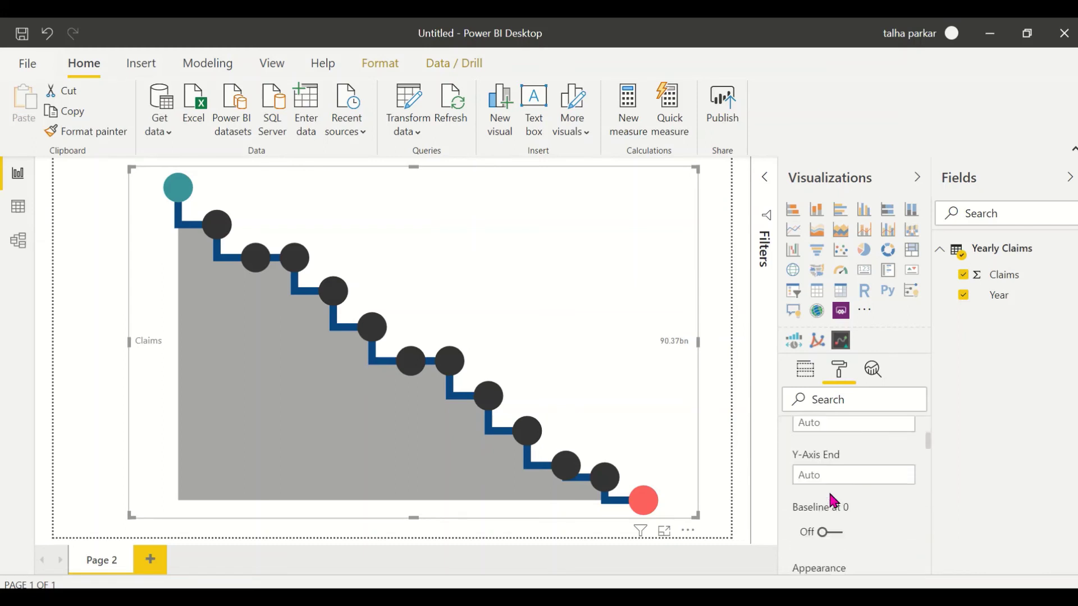
{"action": "scroll", "coordinate": [833, 501], "scroll_direction": "down", "scroll_amount": 4}
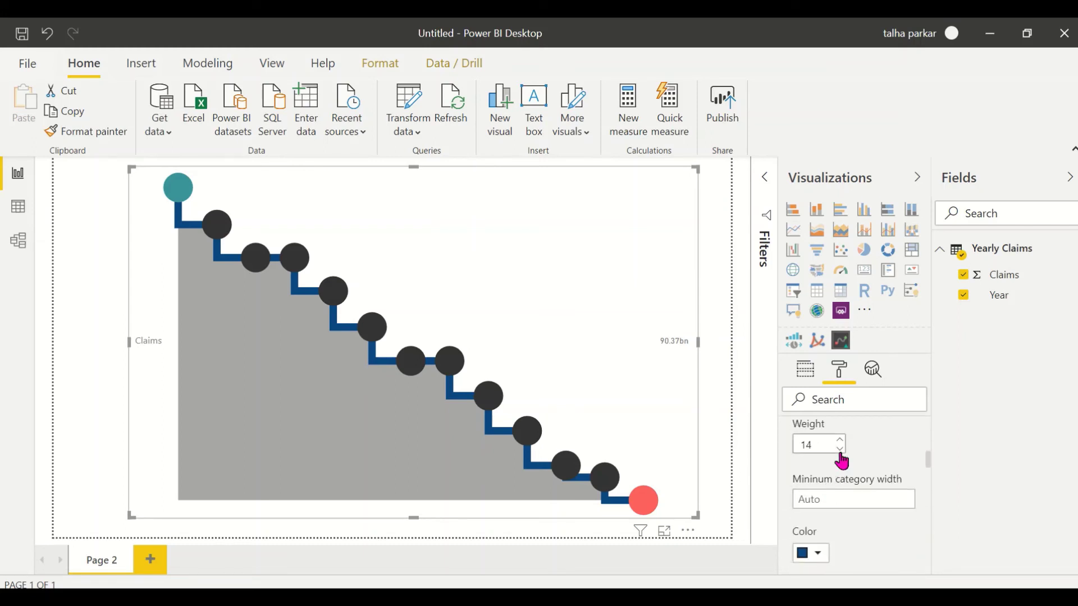
{"action": "left_click", "coordinate": [840, 448]}
{"action": "left_click", "coordinate": [841, 448]}
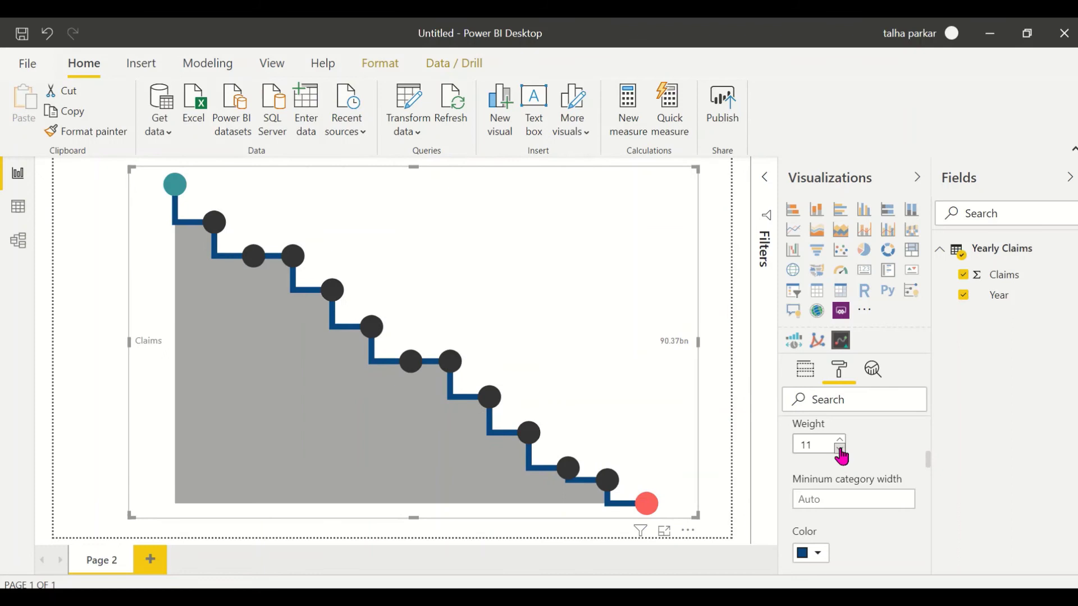
{"action": "left_click", "coordinate": [840, 448]}
{"action": "left_click", "coordinate": [840, 448]}
{"action": "left_click", "coordinate": [840, 448]}
{"action": "left_click", "coordinate": [840, 448]}
{"action": "left_click", "coordinate": [840, 449]}
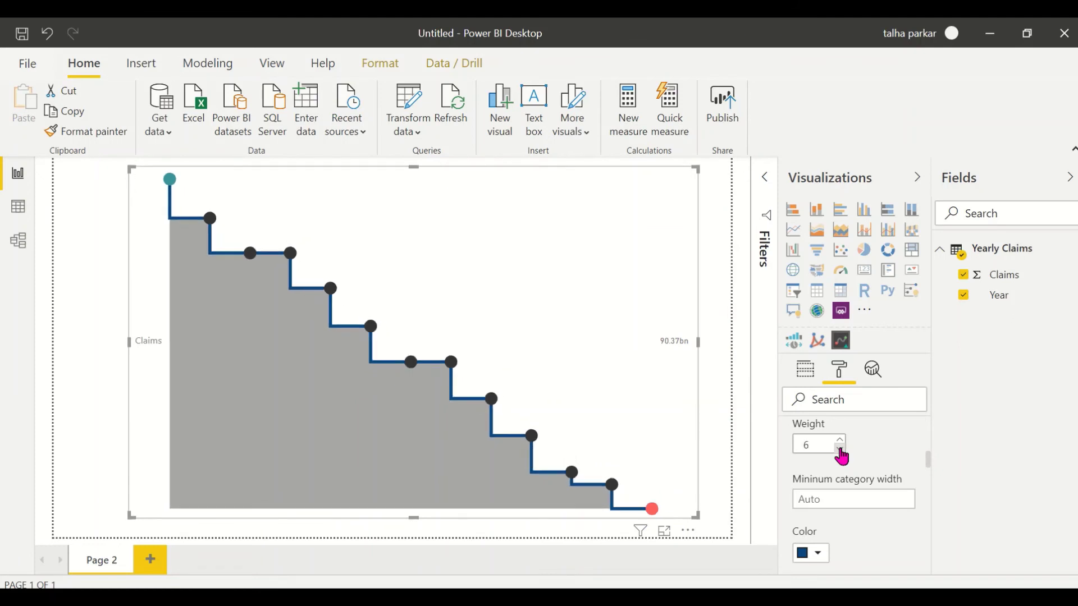
{"action": "left_click", "coordinate": [841, 448]}
{"action": "scroll", "coordinate": [842, 454], "scroll_direction": "down", "scroll_amount": 5}
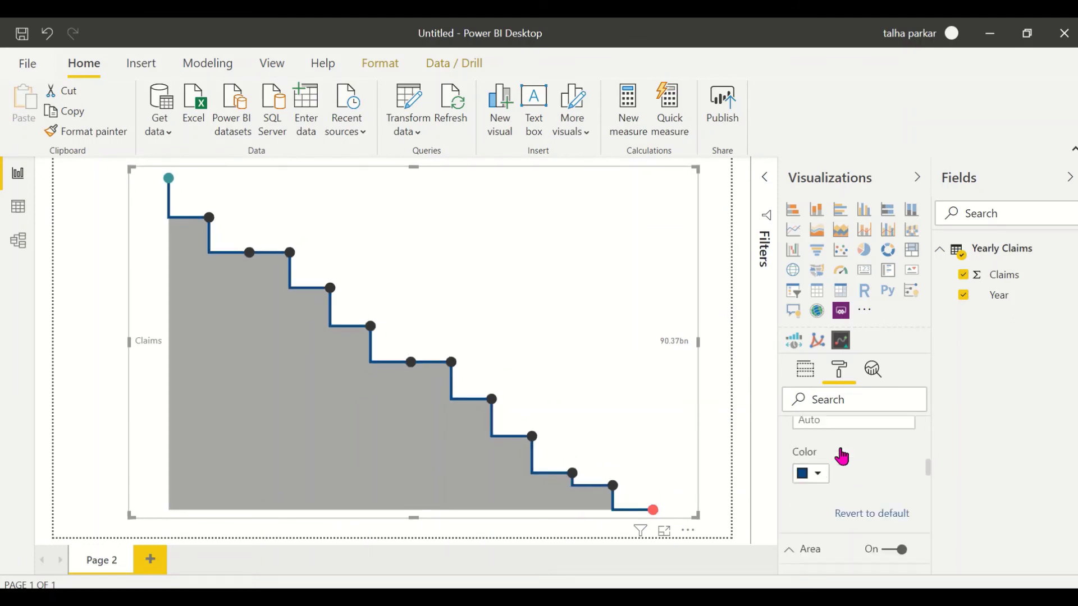
{"action": "scroll", "coordinate": [844, 456], "scroll_direction": "down", "scroll_amount": 10}
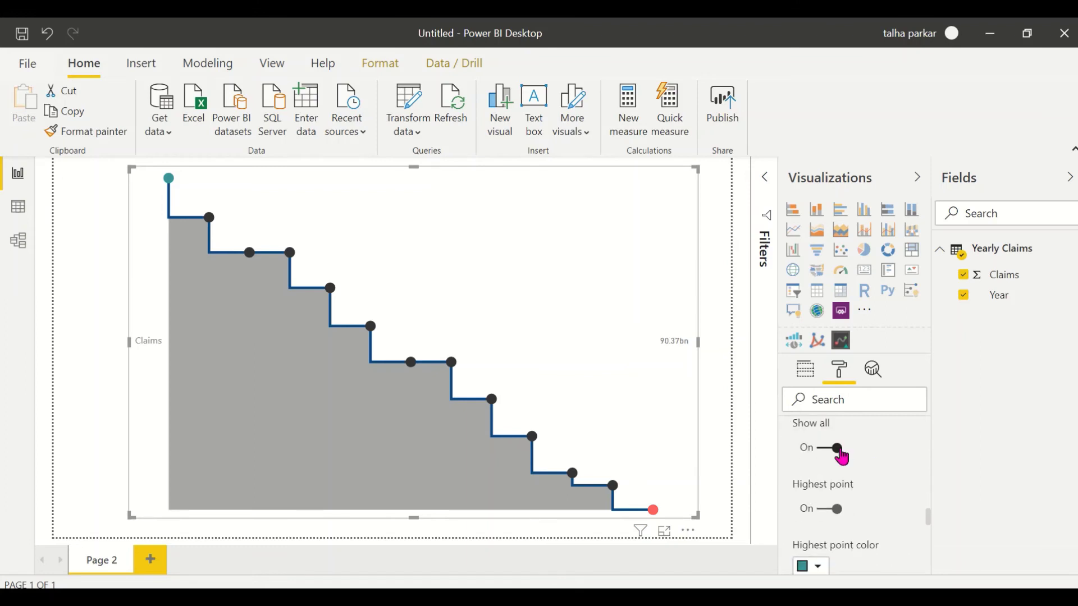
Toggle Highest point off and back on, then expand the Color Blindness by OKViz options
{"action": "left_click", "coordinate": [839, 502]}
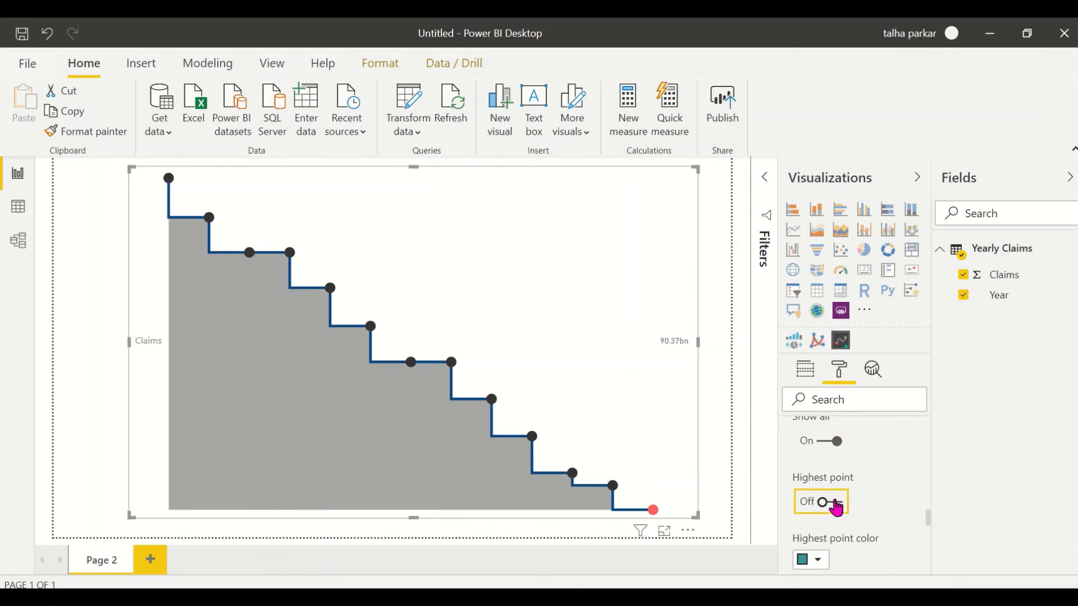
{"action": "left_click", "coordinate": [836, 505]}
{"action": "scroll", "coordinate": [834, 498], "scroll_direction": "down", "scroll_amount": 4}
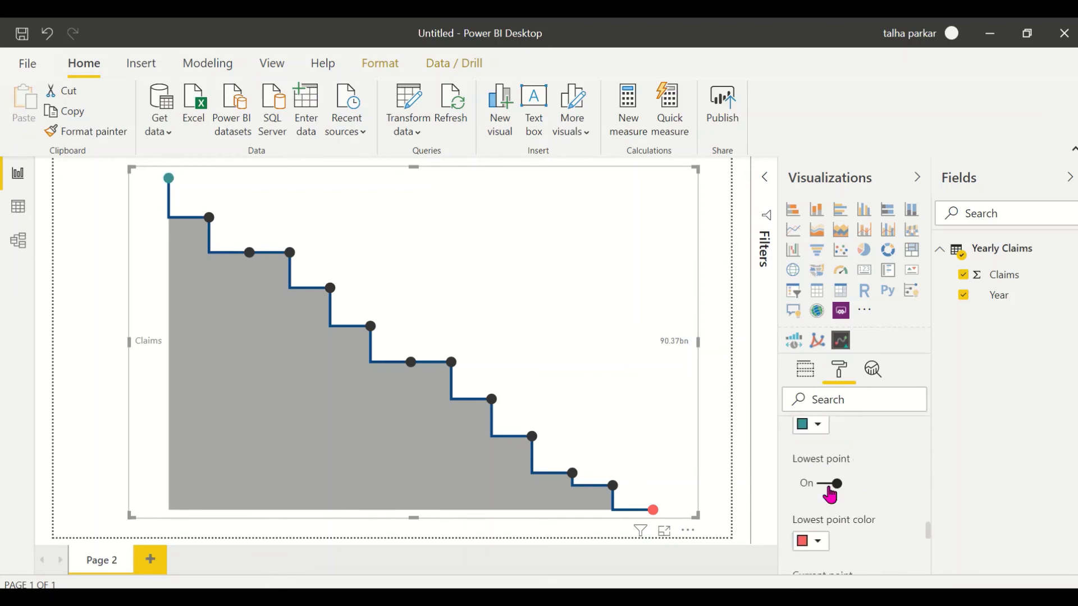
{"action": "scroll", "coordinate": [831, 496], "scroll_direction": "down", "scroll_amount": 3}
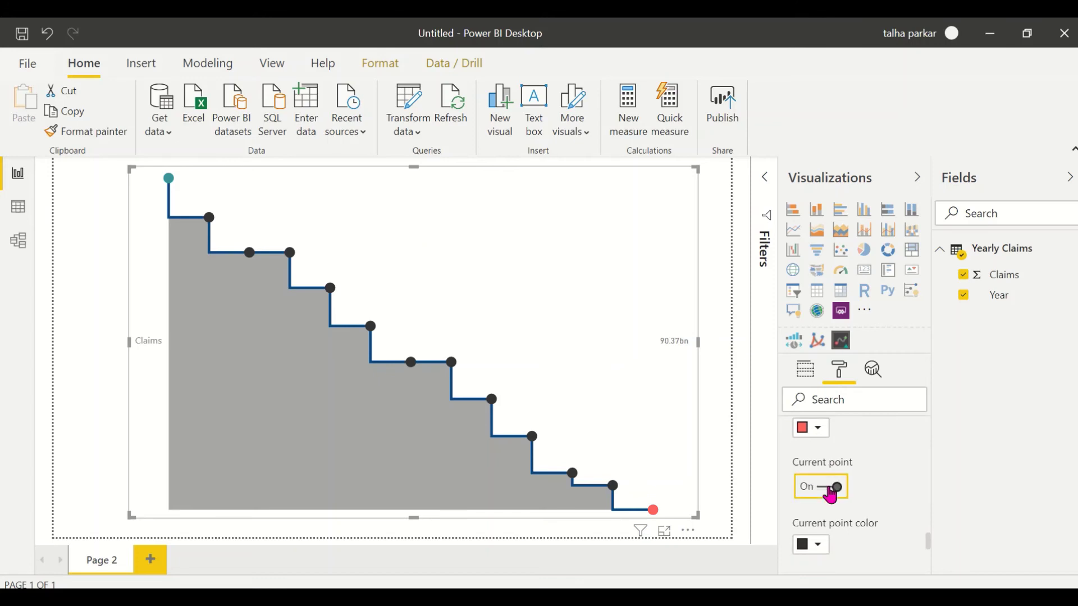
{"action": "scroll", "coordinate": [830, 496], "scroll_direction": "down", "scroll_amount": 8}
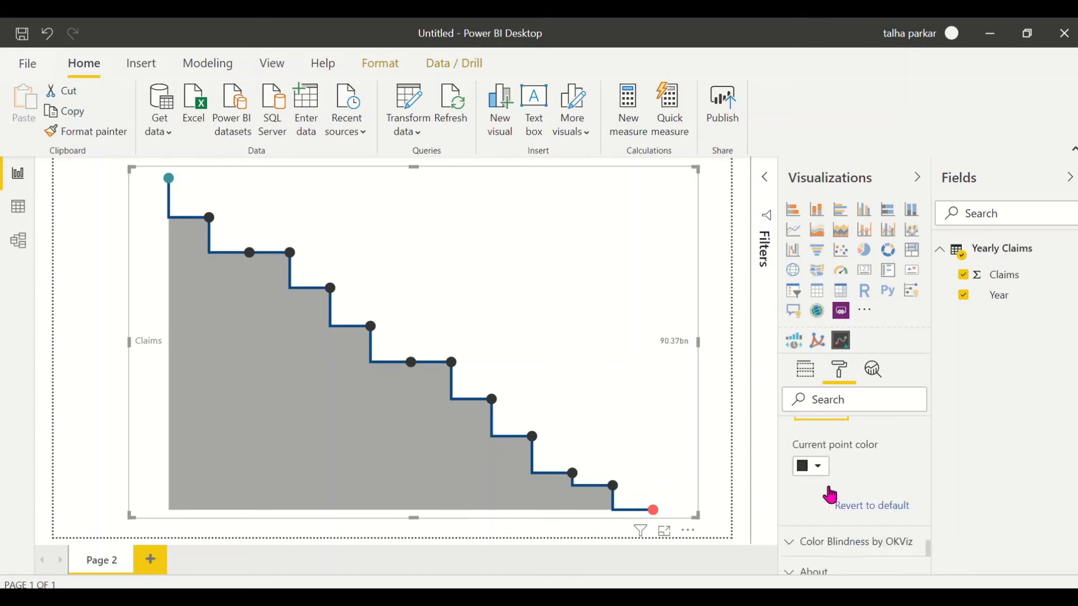
{"action": "scroll", "coordinate": [830, 495], "scroll_direction": "up", "scroll_amount": 3}
{"action": "left_click", "coordinate": [830, 496]}
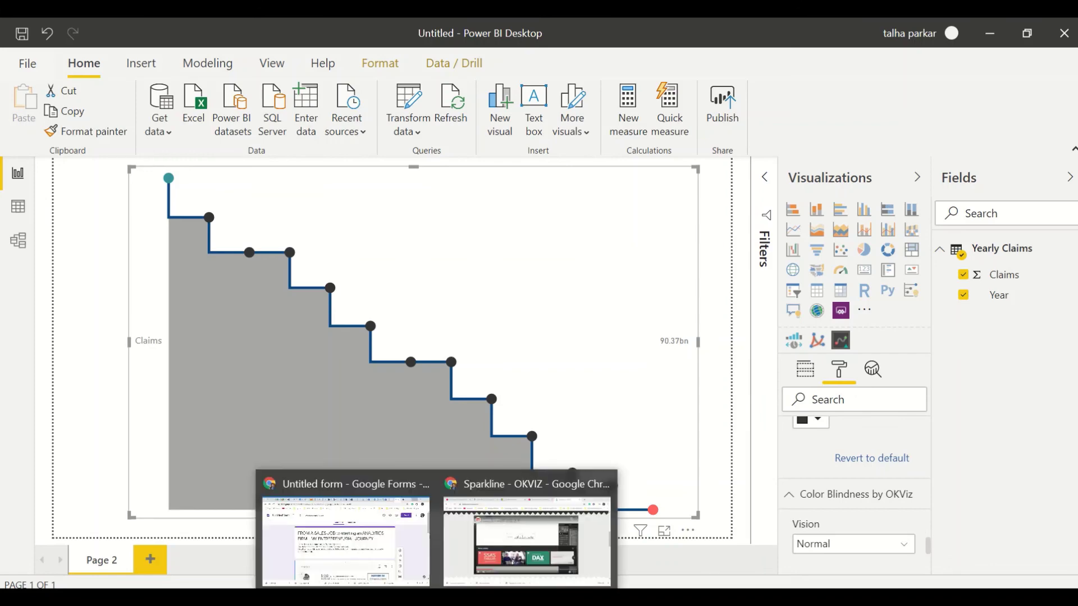
Switch to the Sparkline - OKVIZ page in Chrome and scroll through it, ending at the top
{"action": "left_click", "coordinate": [516, 529]}
{"action": "scroll", "coordinate": [443, 344], "scroll_direction": "up", "scroll_amount": 5}
{"action": "scroll", "coordinate": [443, 349], "scroll_direction": "down", "scroll_amount": 3}
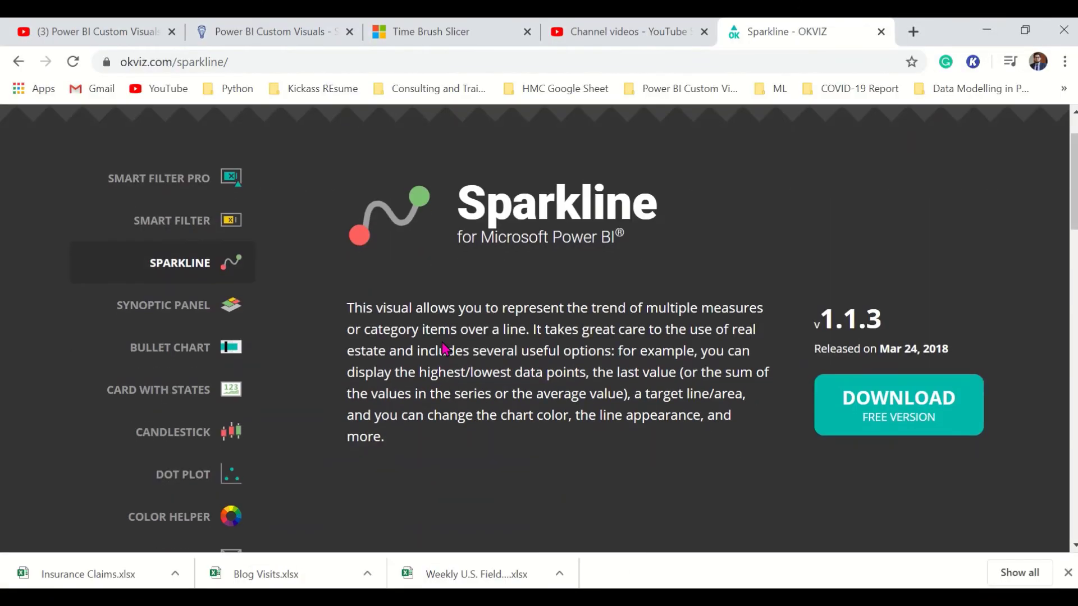
{"action": "scroll", "coordinate": [262, 178], "scroll_direction": "down", "scroll_amount": 1}
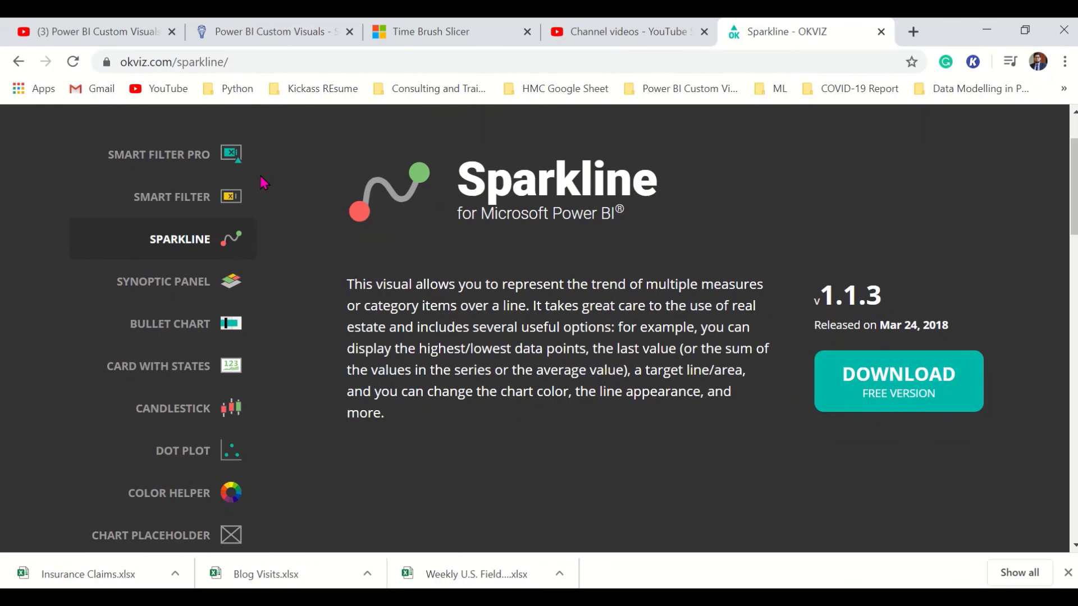
{"action": "scroll", "coordinate": [238, 256], "scroll_direction": "down", "scroll_amount": 1}
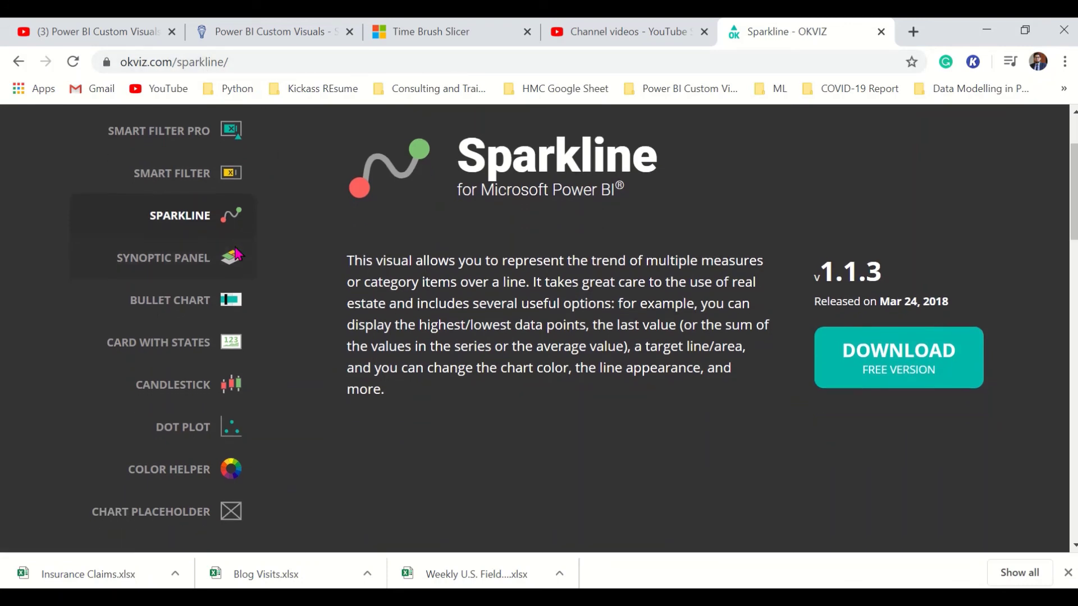
{"action": "scroll", "coordinate": [343, 299], "scroll_direction": "up", "scroll_amount": 1}
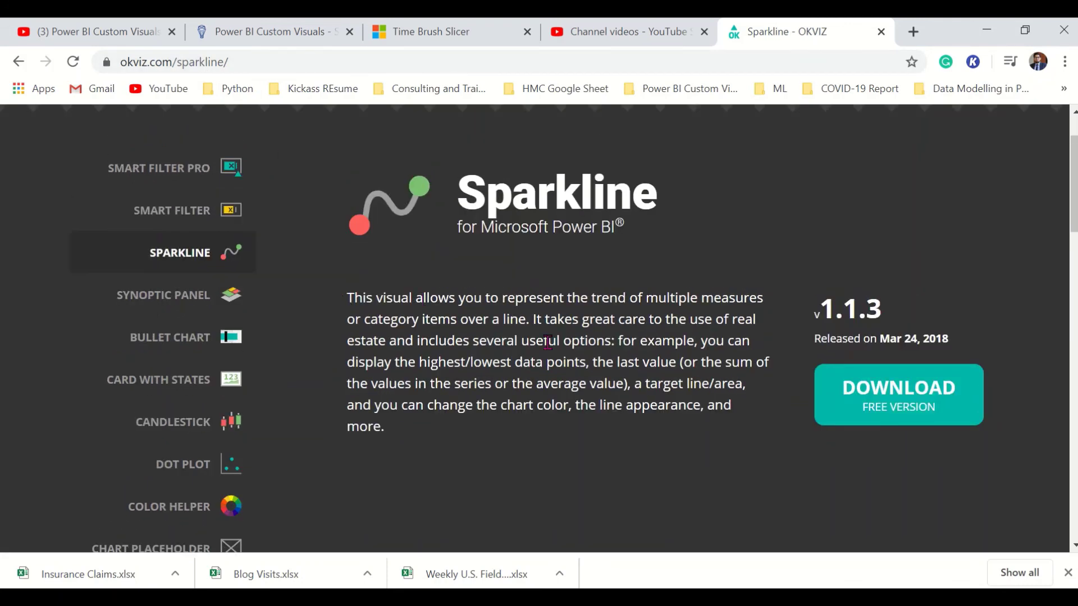
{"action": "scroll", "coordinate": [547, 341], "scroll_direction": "down", "scroll_amount": 10}
{"action": "scroll", "coordinate": [547, 341], "scroll_direction": "up", "scroll_amount": 1}
{"action": "scroll", "coordinate": [547, 341], "scroll_direction": "down", "scroll_amount": 3}
{"action": "scroll", "coordinate": [547, 339], "scroll_direction": "up", "scroll_amount": 5}
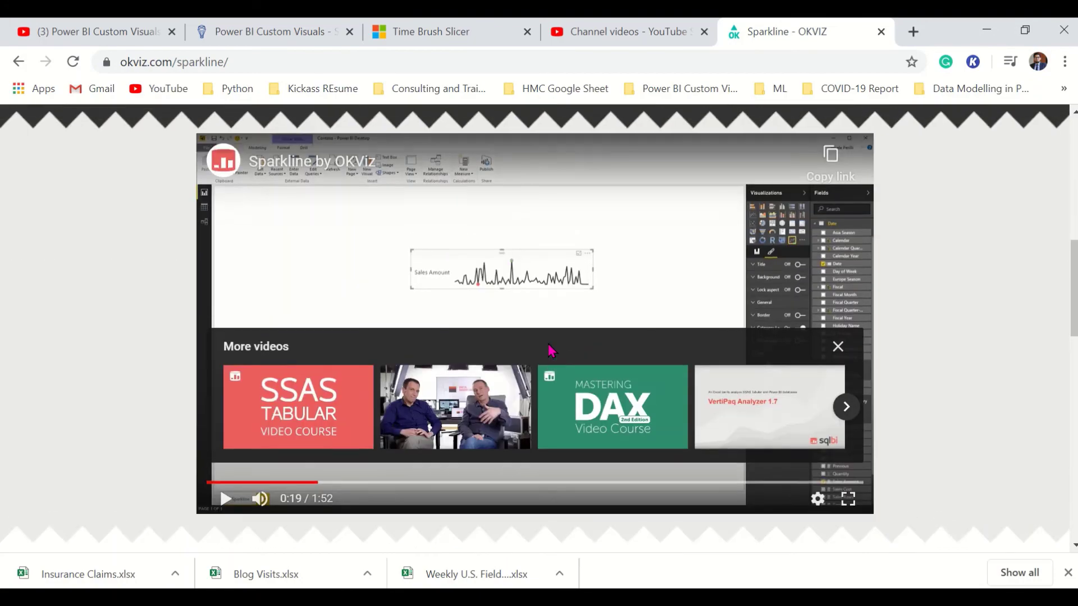
{"action": "scroll", "coordinate": [547, 343], "scroll_direction": "down", "scroll_amount": 17}
{"action": "scroll", "coordinate": [548, 345], "scroll_direction": "up", "scroll_amount": 16}
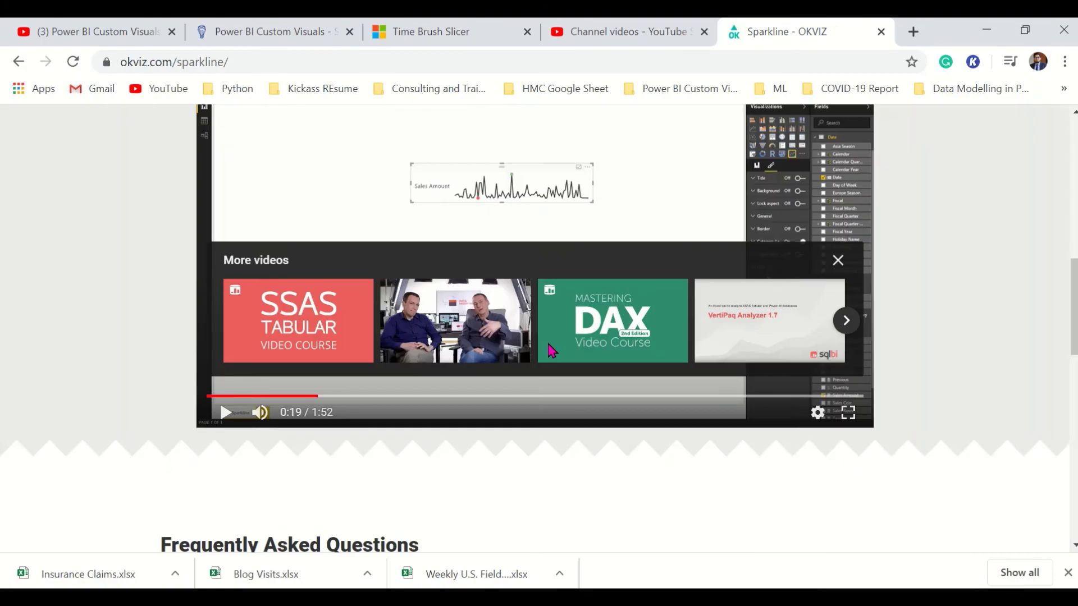
{"action": "scroll", "coordinate": [550, 350], "scroll_direction": "up", "scroll_amount": 15}
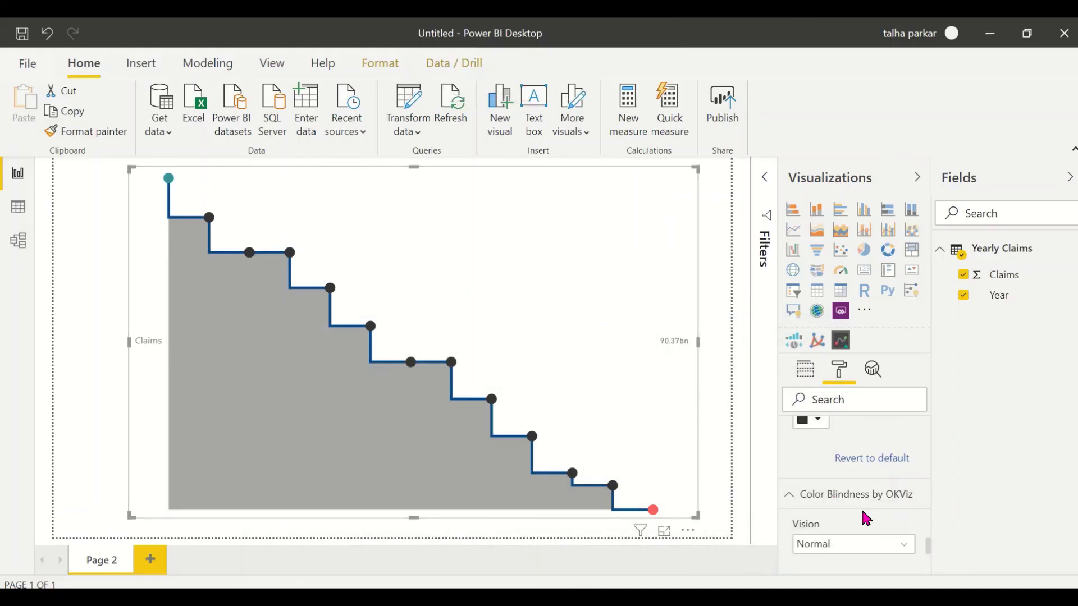
Preview Tritanomaly, Deuteranopia and Protanopia vision modes, then settle on Low Contrast
{"action": "scroll", "coordinate": [862, 512], "scroll_direction": "down", "scroll_amount": 2}
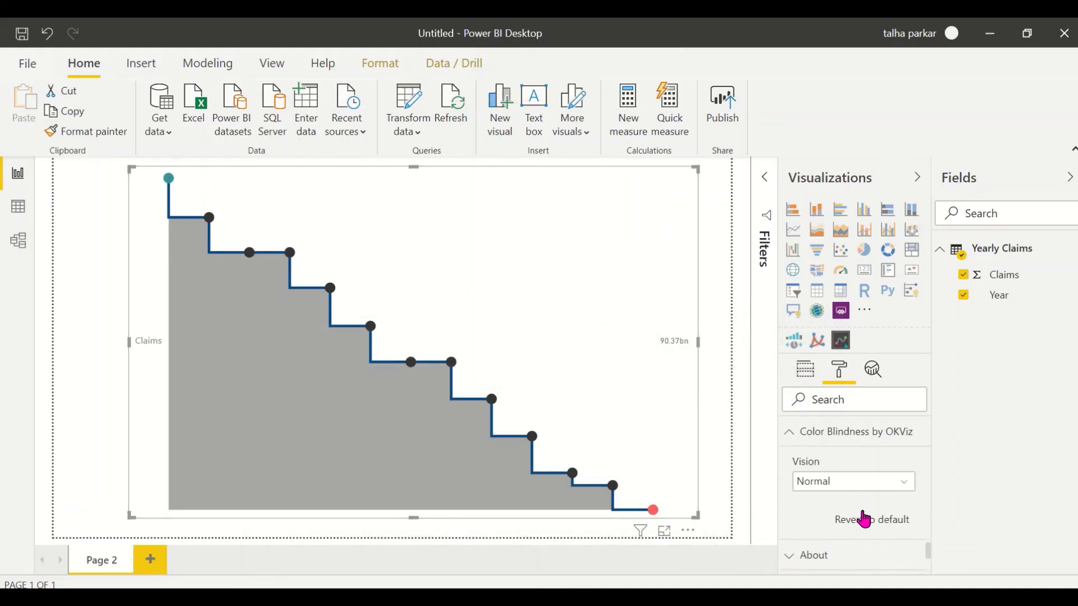
{"action": "left_click", "coordinate": [906, 473]}
{"action": "left_click", "coordinate": [890, 402]}
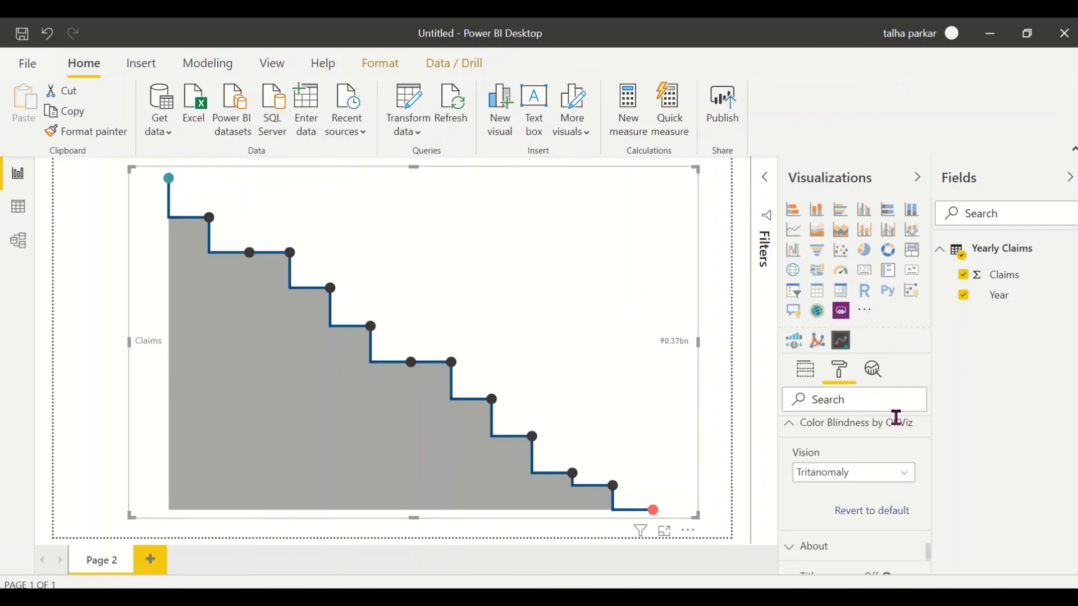
{"action": "left_click", "coordinate": [904, 475]}
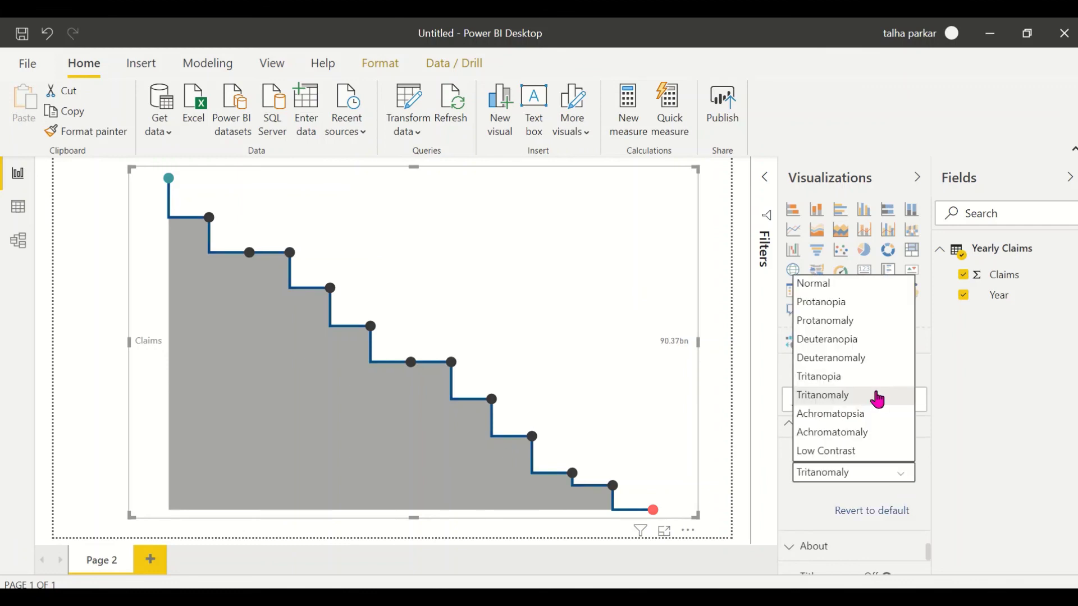
{"action": "left_click", "coordinate": [871, 345]}
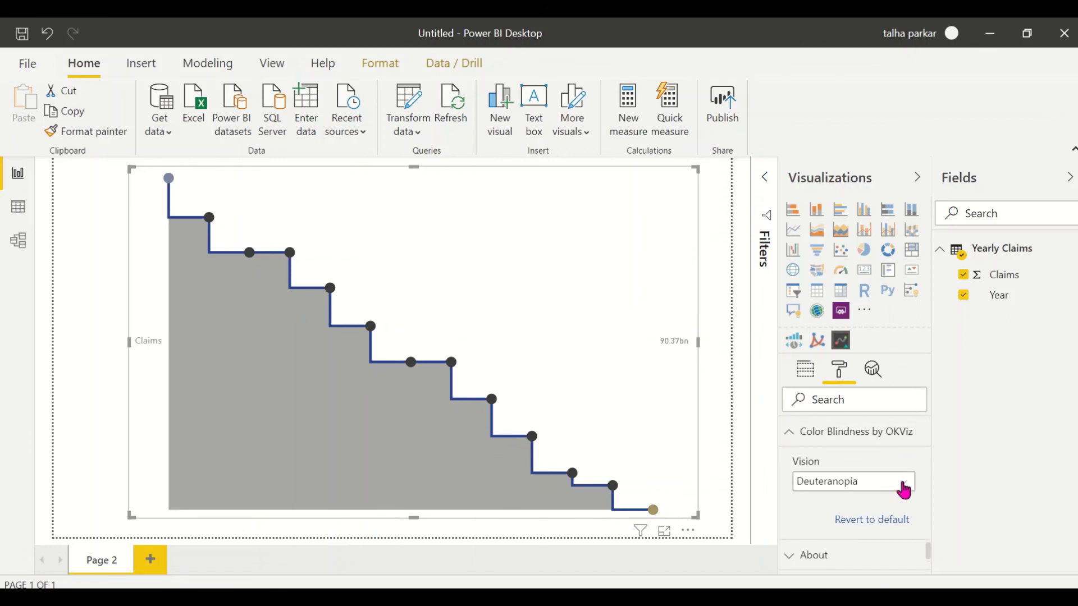
{"action": "left_click", "coordinate": [900, 495]}
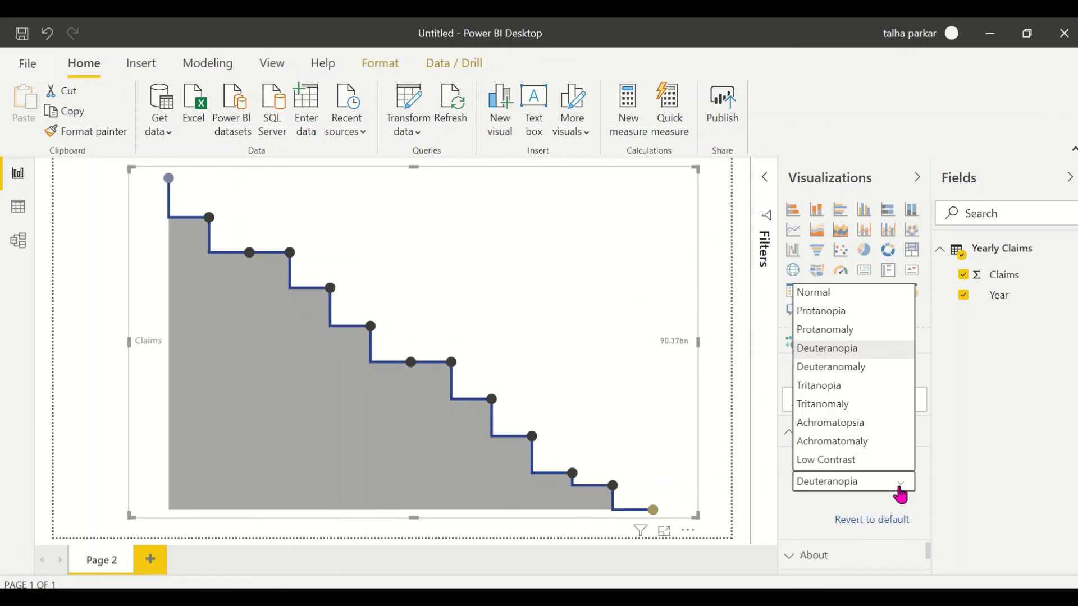
{"action": "left_click", "coordinate": [864, 313]}
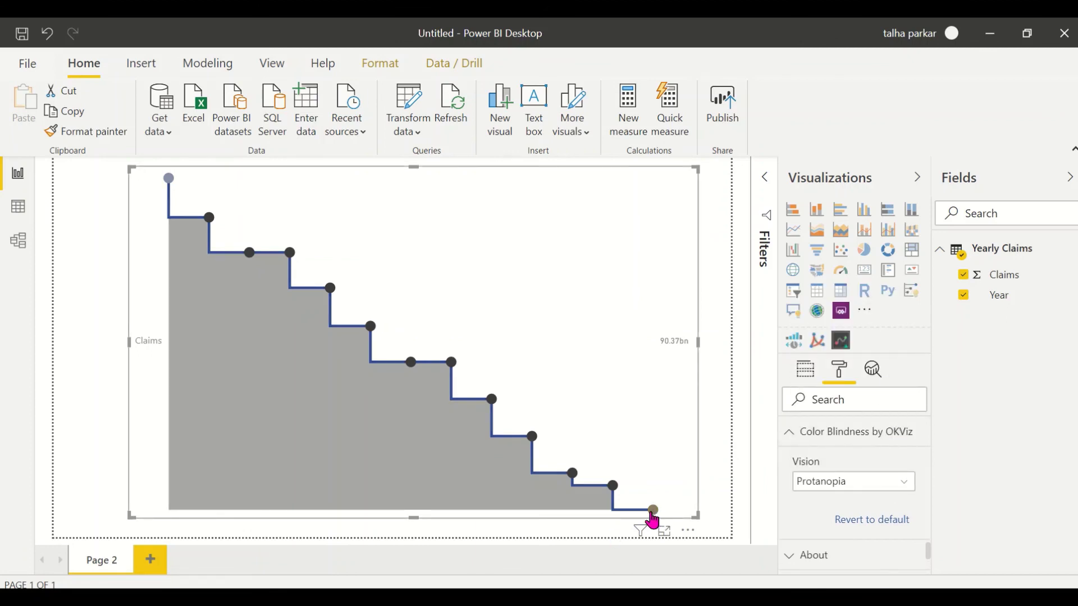
{"action": "left_click", "coordinate": [896, 490]}
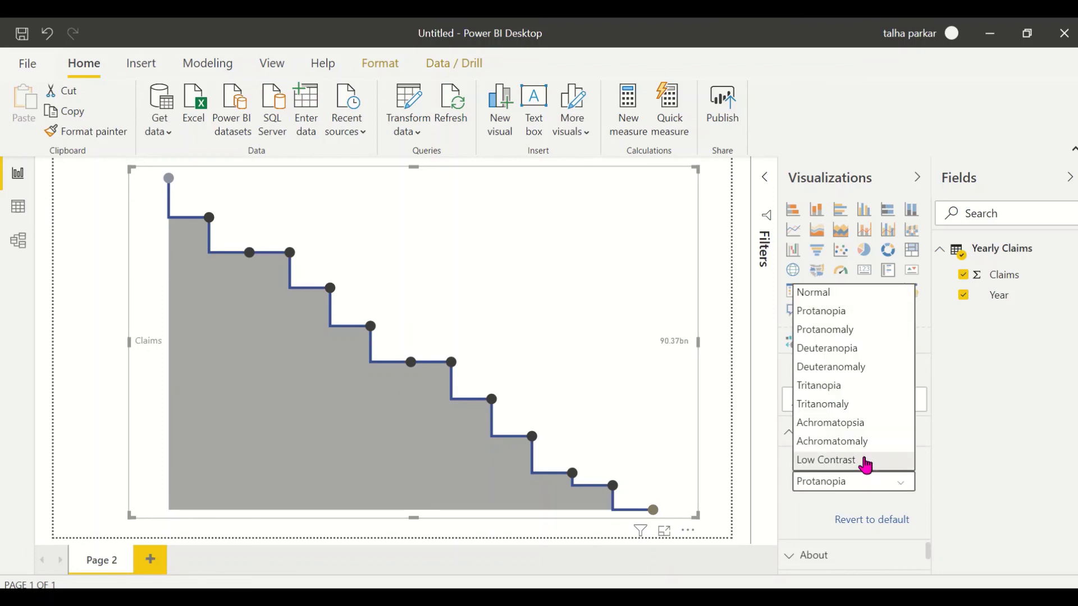
{"action": "left_click", "coordinate": [863, 461]}
Check the About version information, then turn the visual's Title on
{"action": "scroll", "coordinate": [881, 479], "scroll_direction": "down", "scroll_amount": 3}
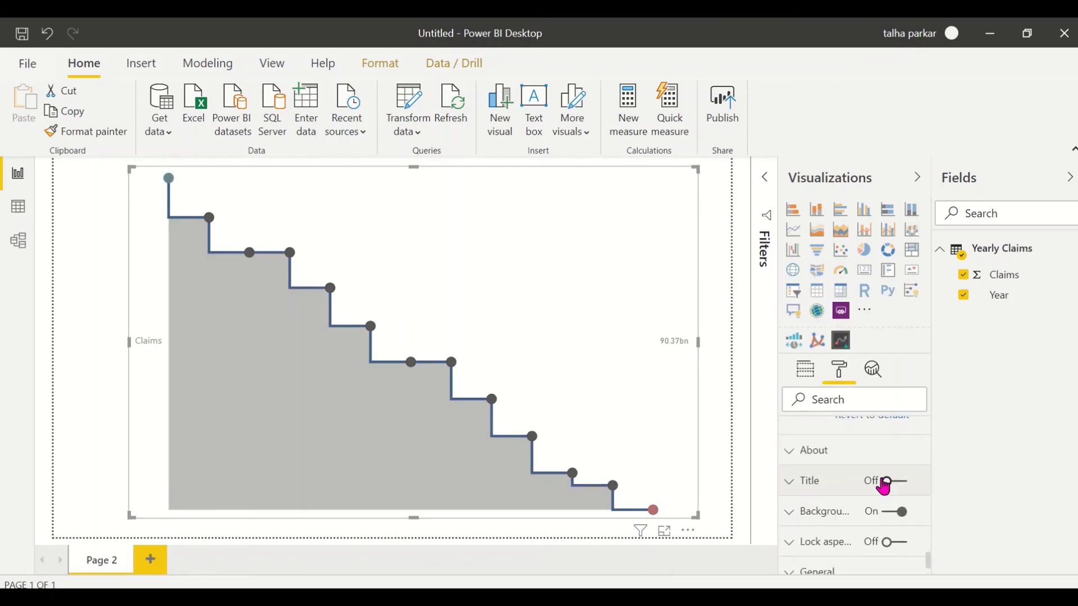
{"action": "left_click", "coordinate": [861, 457]}
{"action": "left_click", "coordinate": [861, 456]}
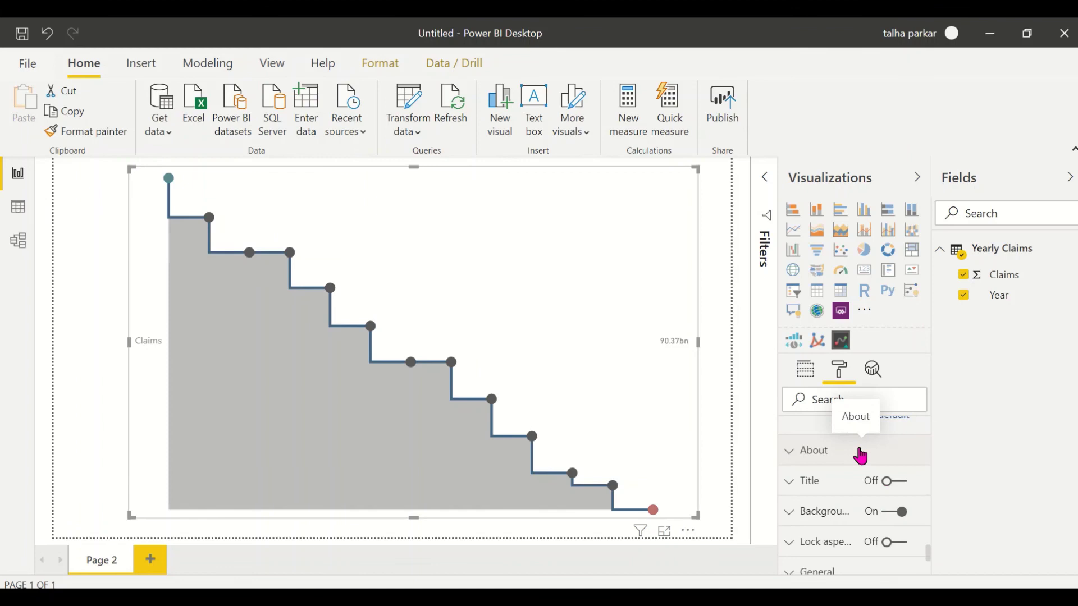
{"action": "scroll", "coordinate": [859, 449], "scroll_direction": "down", "scroll_amount": 1}
{"action": "left_click", "coordinate": [898, 452]}
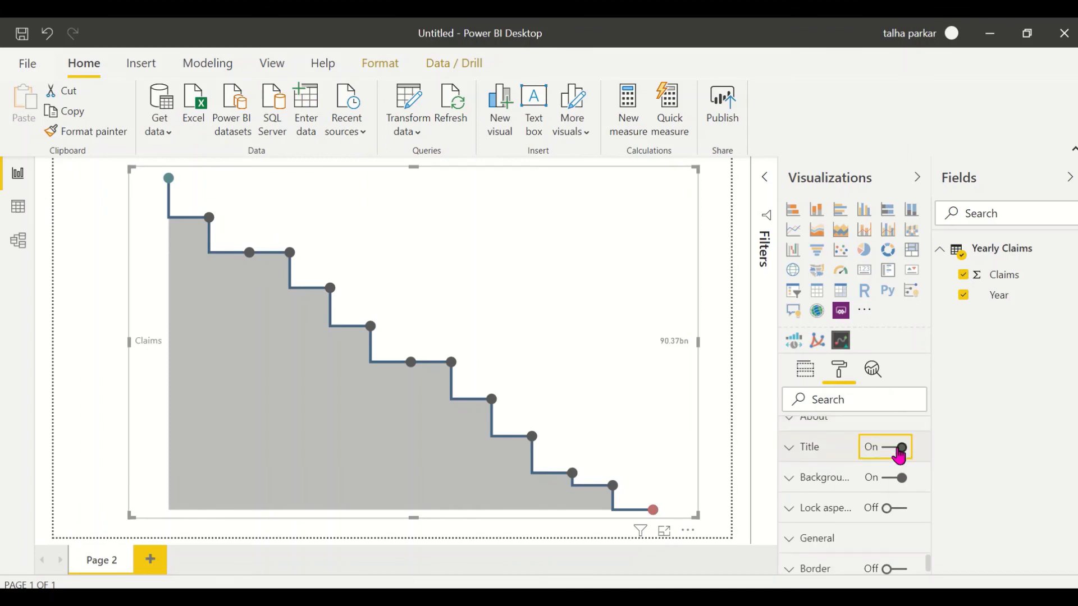
Keep the background on, and switch Lock aspect and Border on
{"action": "scroll", "coordinate": [853, 477], "scroll_direction": "down", "scroll_amount": 1}
{"action": "left_click", "coordinate": [904, 484]}
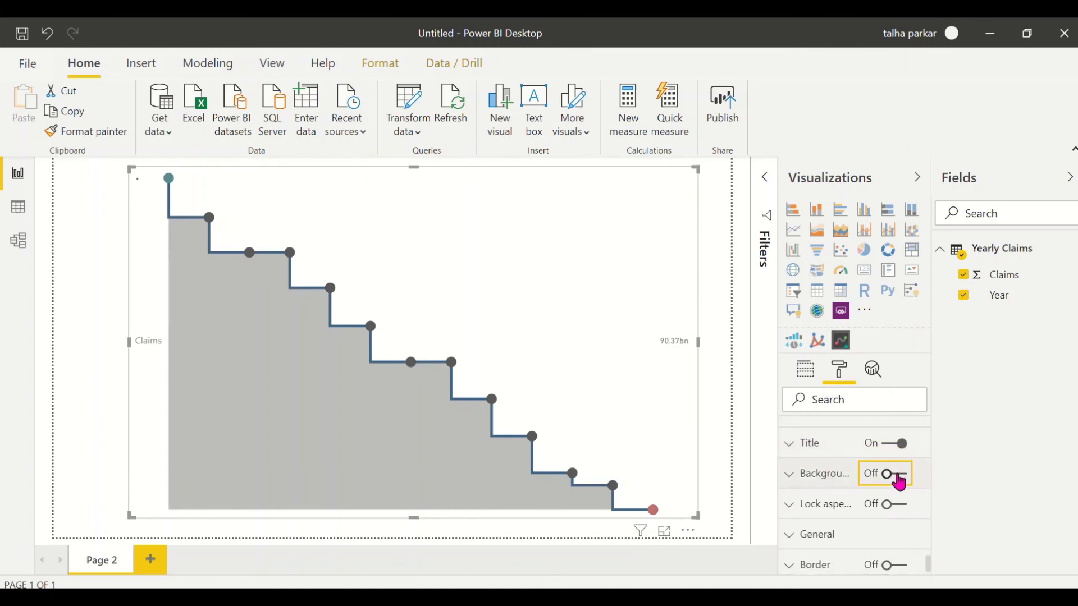
{"action": "left_click", "coordinate": [899, 482]}
{"action": "left_click", "coordinate": [894, 507]}
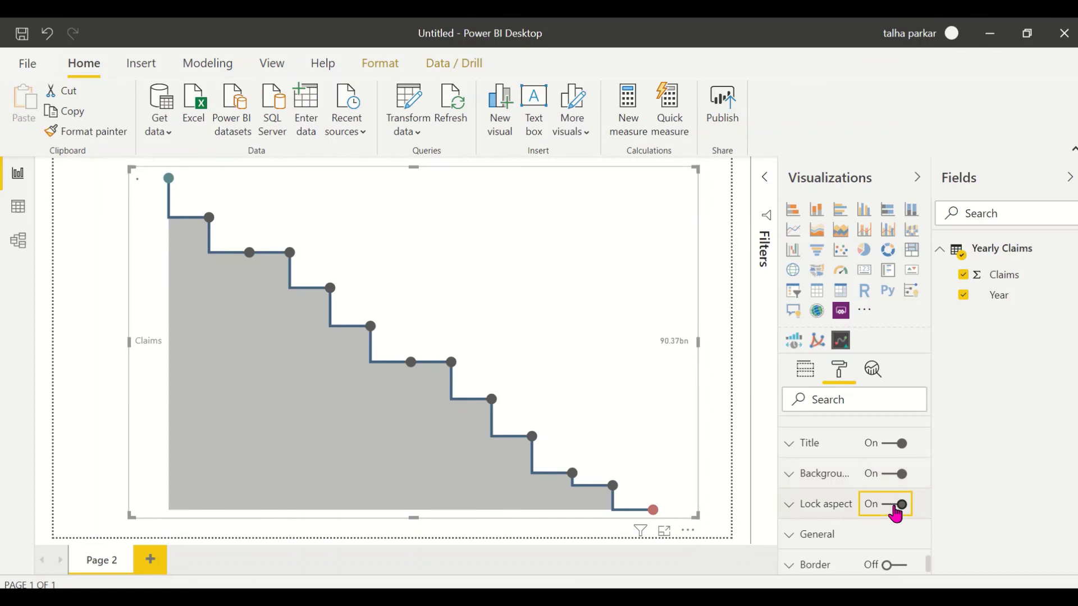
{"action": "scroll", "coordinate": [893, 508], "scroll_direction": "down", "scroll_amount": 1}
{"action": "left_click", "coordinate": [896, 534]}
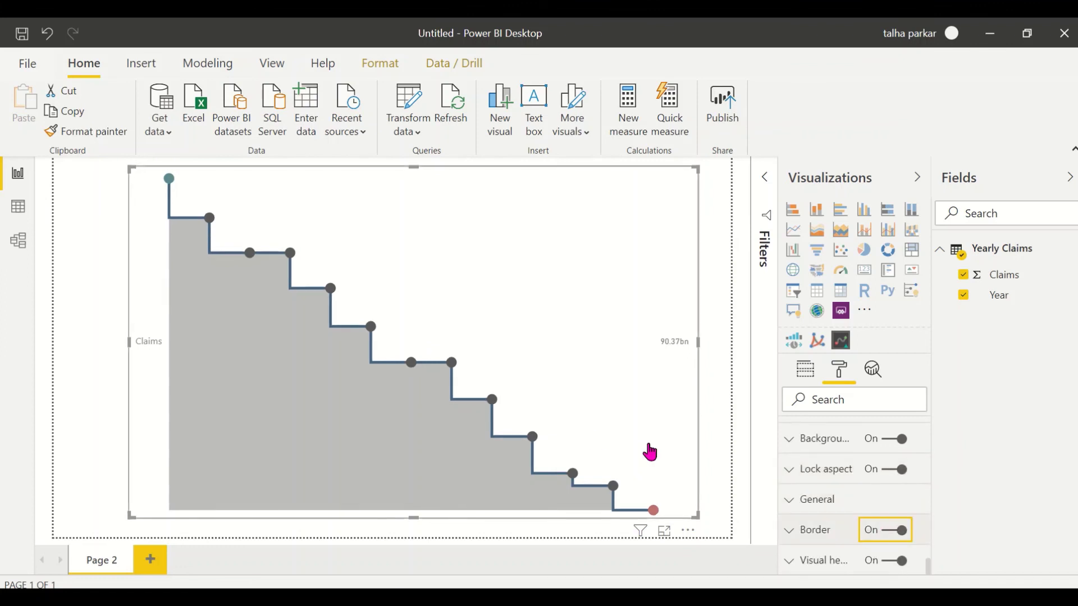
Shrink the bordered sparkline from its bottom-right corner toward the upper left, then deselect it
{"action": "left_click_drag", "start_coordinate": [696, 519], "coordinate": [573, 449]}
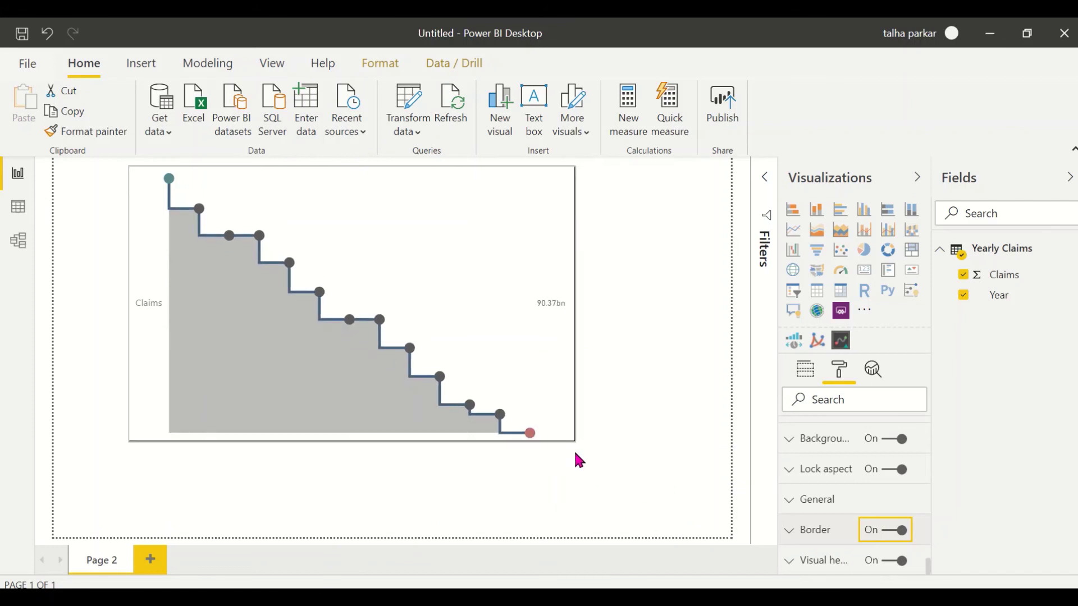
{"action": "left_click", "coordinate": [583, 475]}
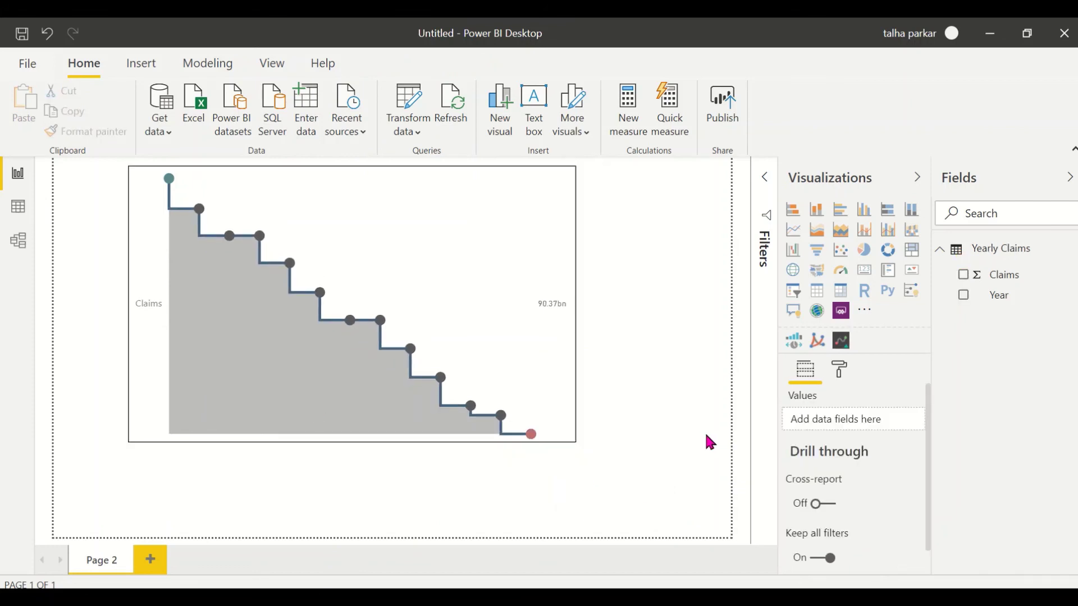